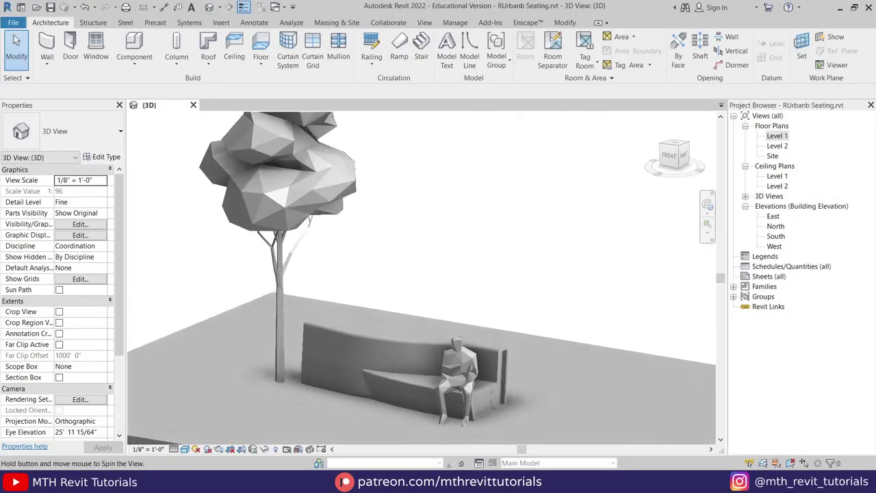
pyautogui.keyDown('shift'); pyautogui.moveTo(438, 273); pyautogui.dragTo(462, 246, button='middle'); pyautogui.keyUp('shift')
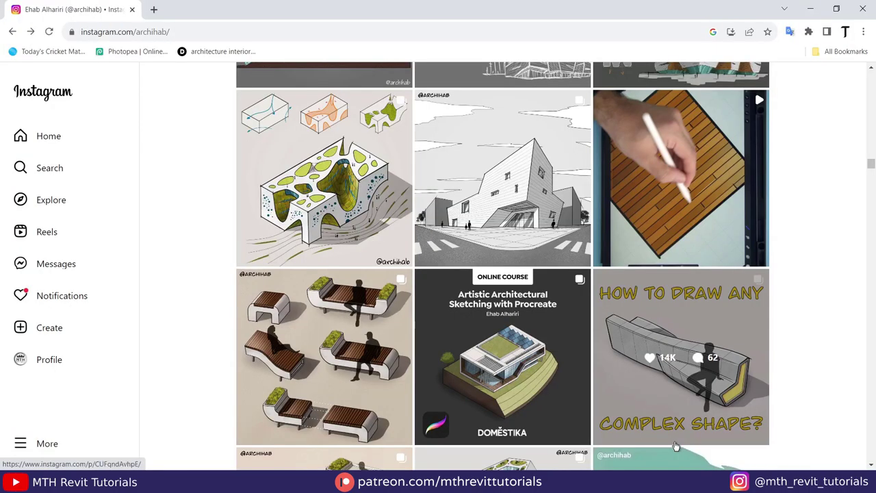
# Open the "How to draw any complex shape?" bench post on the Instagram profile and look through its drawing-step images
pyautogui.scroll(3, 675, 445)
pyautogui.scroll(-3, 643, 219)
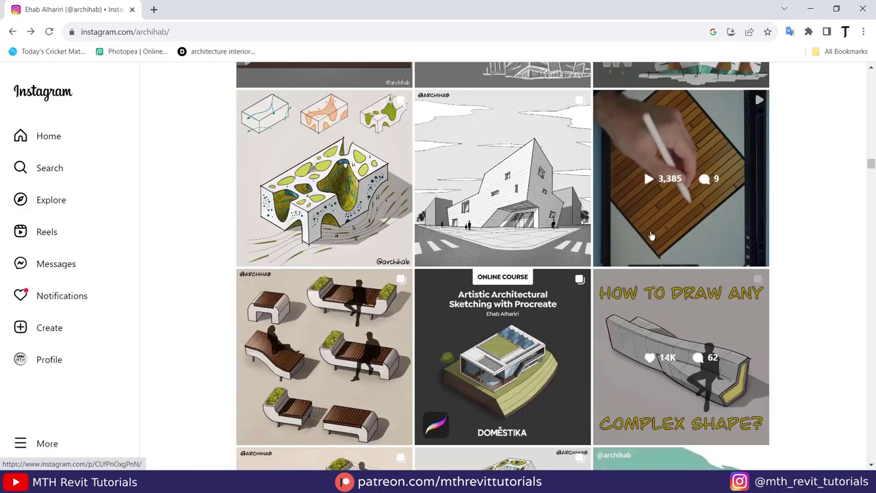
pyautogui.scroll(-2, 739, 330)
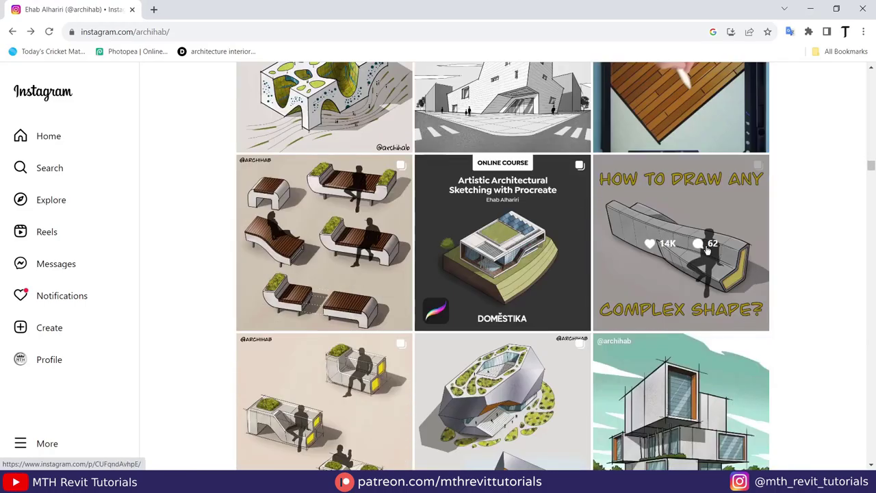
pyautogui.click(693, 261)
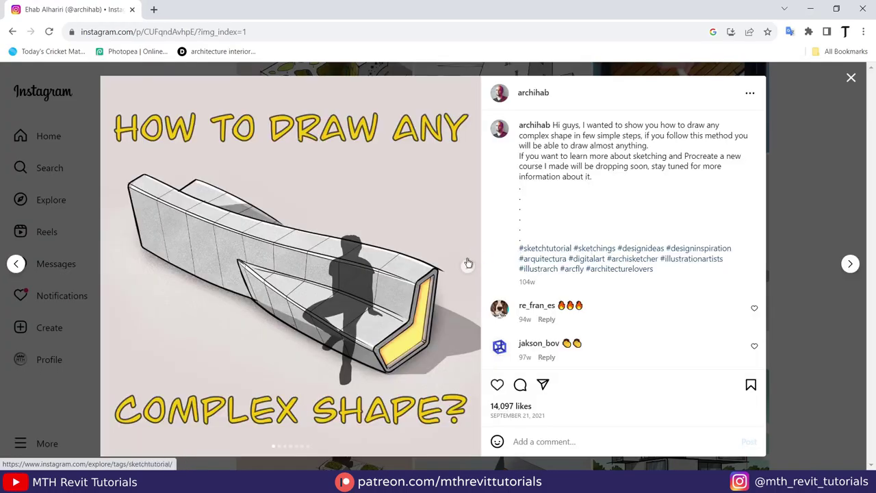
pyautogui.click(467, 266)
pyautogui.click(467, 267)
pyautogui.click(467, 267)
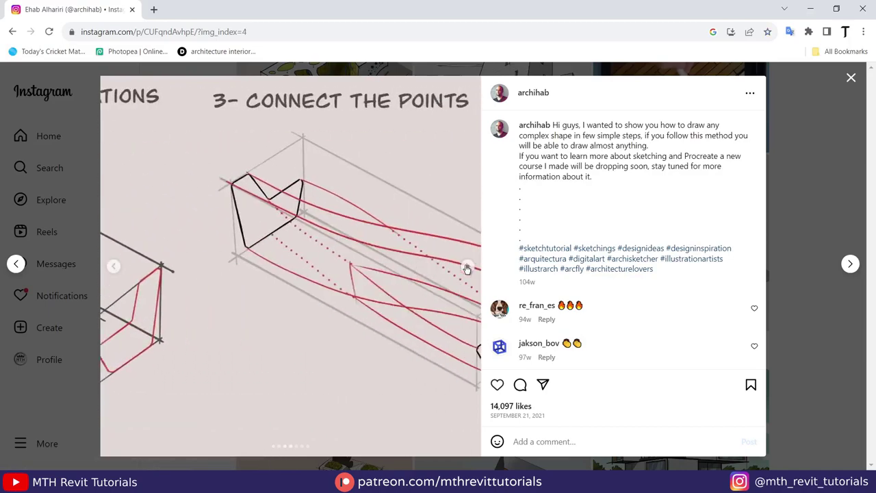
pyautogui.click(467, 267)
pyautogui.click(467, 268)
pyautogui.click(467, 268)
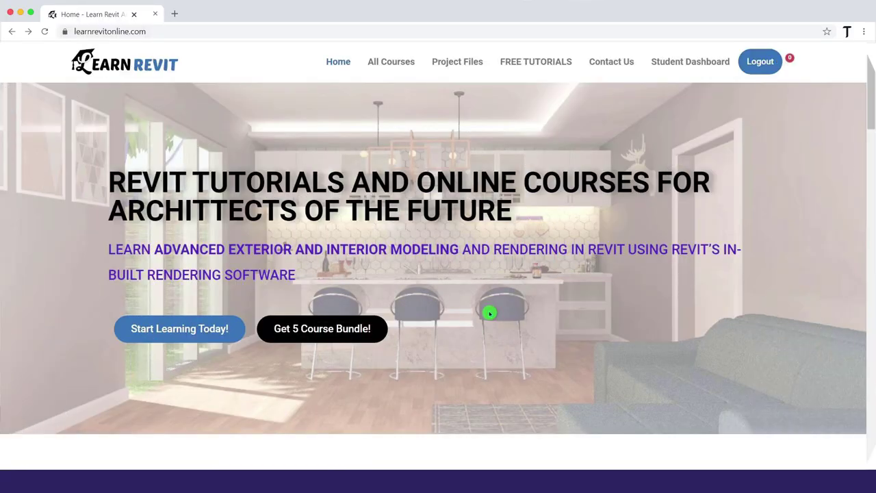
# Open the 5 Course Bundle page on the Learn Revit website
pyautogui.click(357, 338)
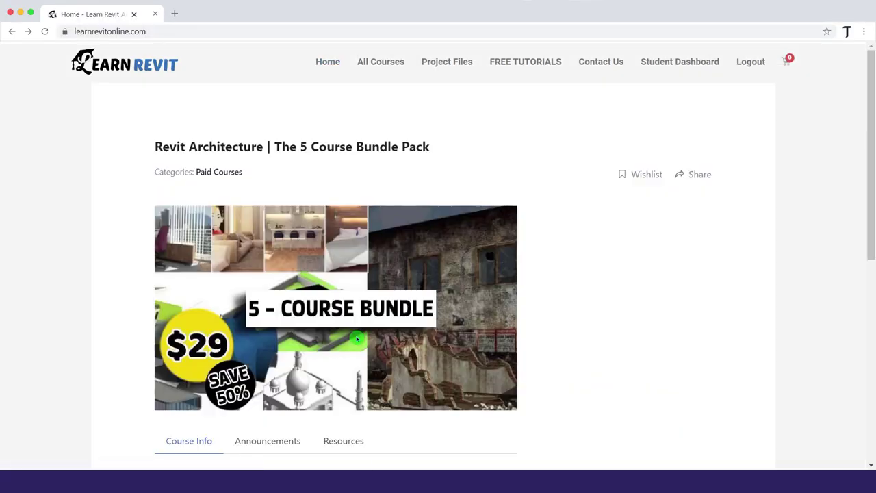
pyautogui.click(628, 303)
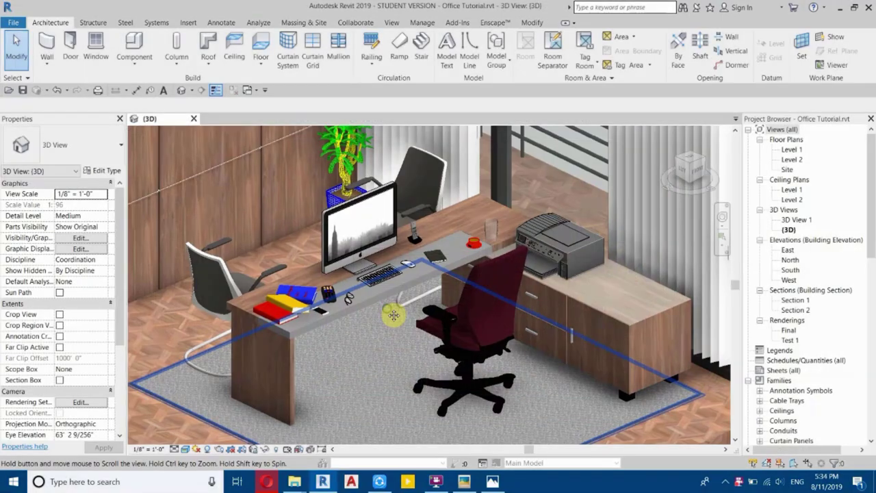
pyautogui.keyDown('shift'); pyautogui.moveTo(391, 366); pyautogui.dragTo(582, 419, button='middle'); pyautogui.keyUp('shift')
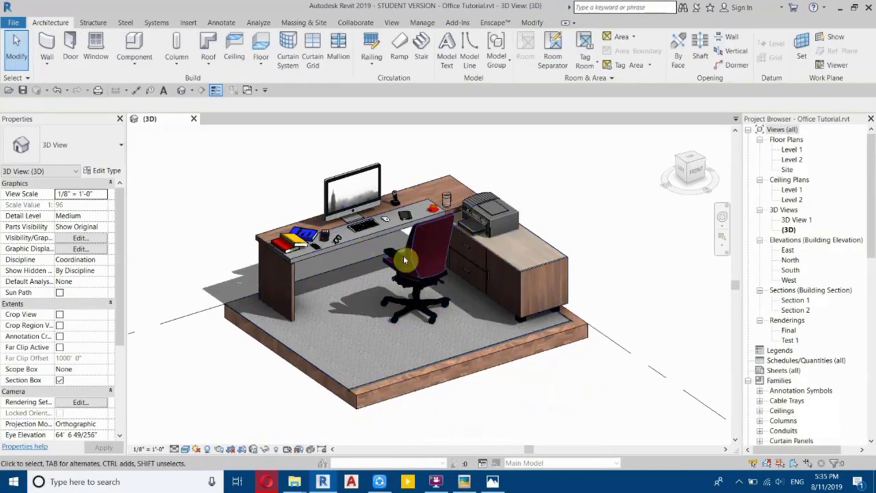
pyautogui.scroll(4, 411, 256)
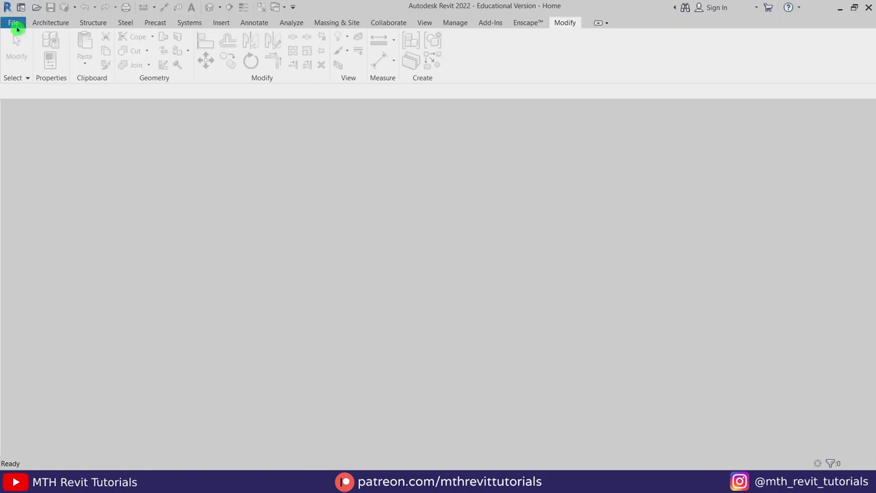
# Create a new family from the Generic Model.rft template in the English_I folder
pyautogui.click(15, 23)
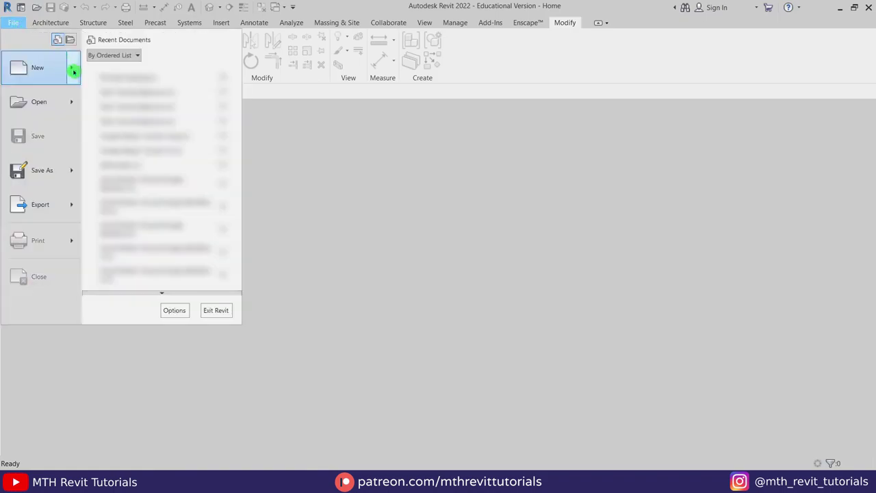
pyautogui.moveTo(74, 69)
pyautogui.click(134, 108)
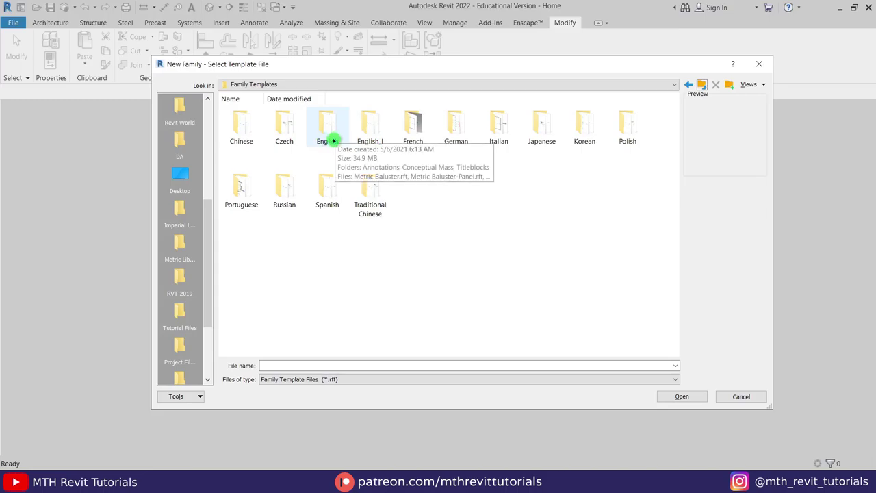
pyautogui.doubleClick(376, 139)
pyautogui.scroll(-5, 446, 192)
pyautogui.scroll(3, 432, 210)
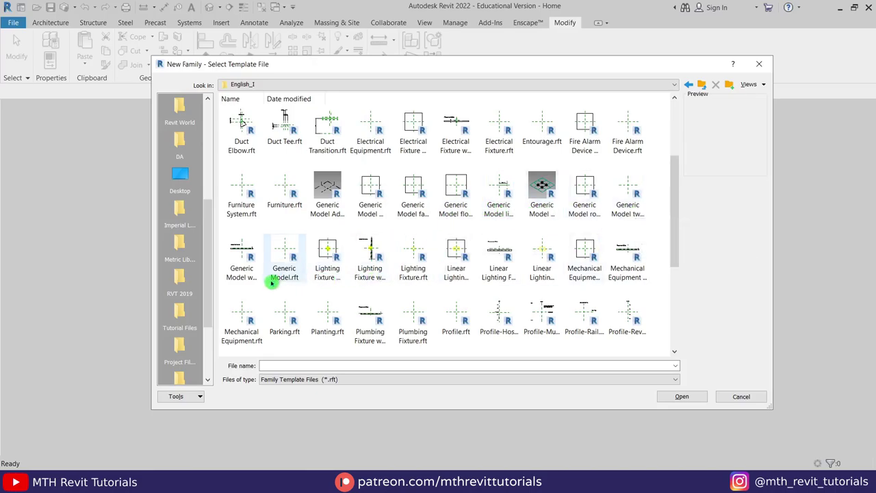
pyautogui.click(294, 274)
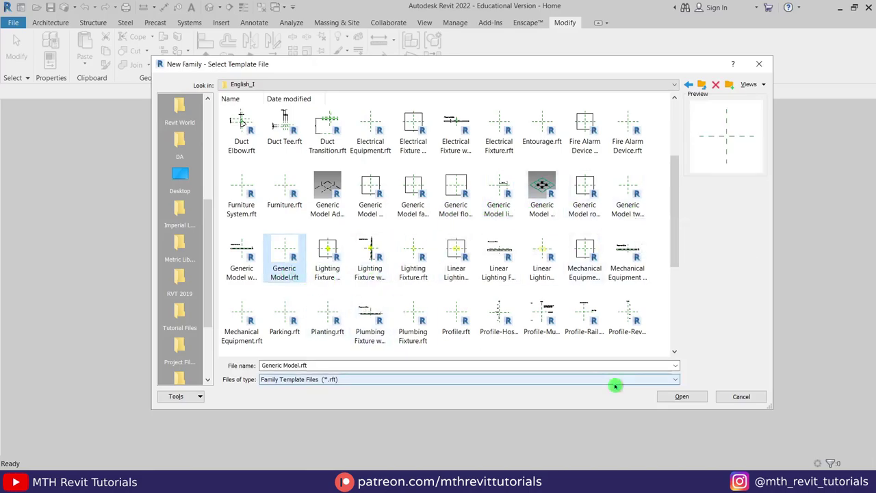
pyautogui.click(682, 397)
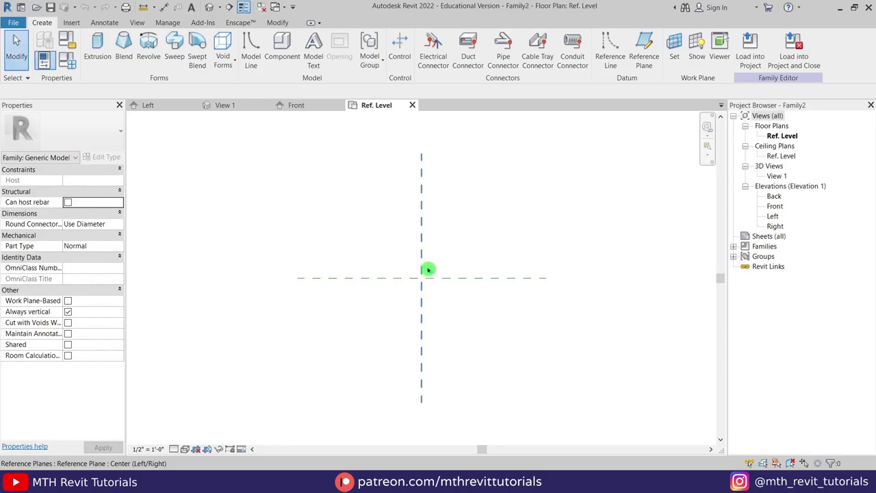
# Draw two vertical reference planes, about 3' 9" to the right and 4' to the left of the centre plane
pyautogui.scroll(-2, 482, 232)
pyautogui.moveTo(506, 251); pyautogui.dragTo(460, 257, button='middle')
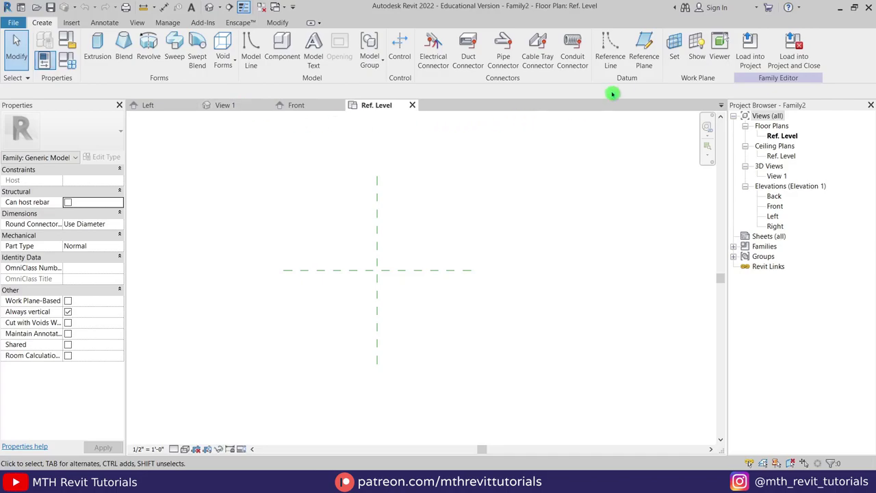
pyautogui.click(645, 50)
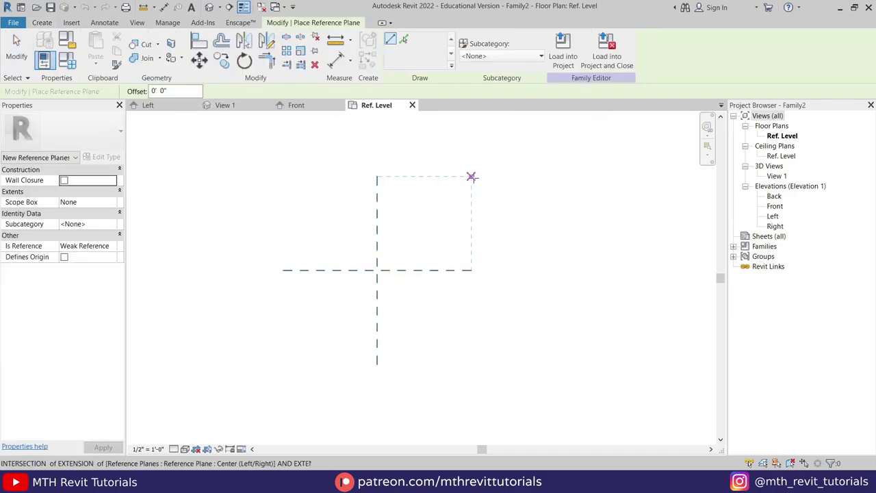
pyautogui.click(447, 179)
pyautogui.click(447, 364)
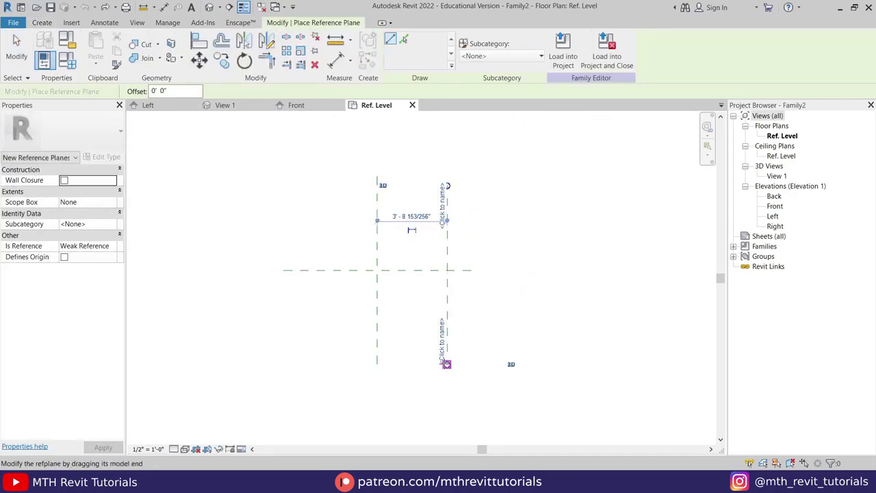
pyautogui.click(302, 176)
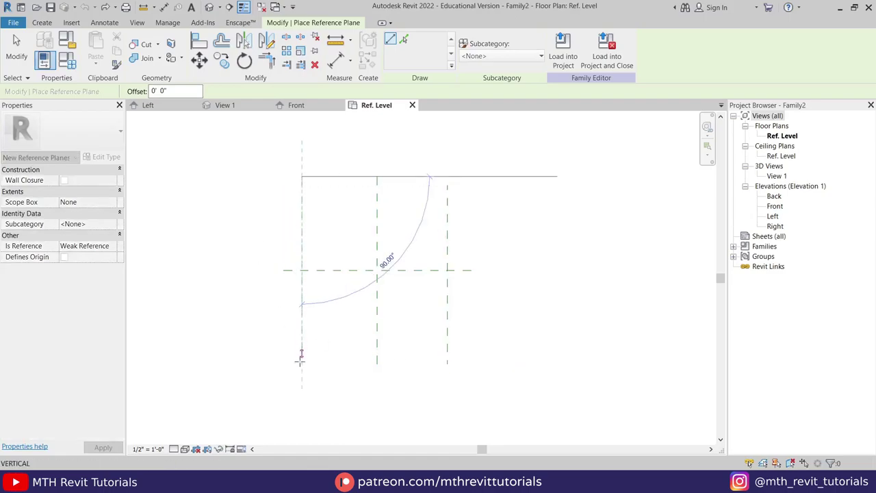
pyautogui.click(302, 363)
pyautogui.press('Escape')
pyautogui.press('Escape')
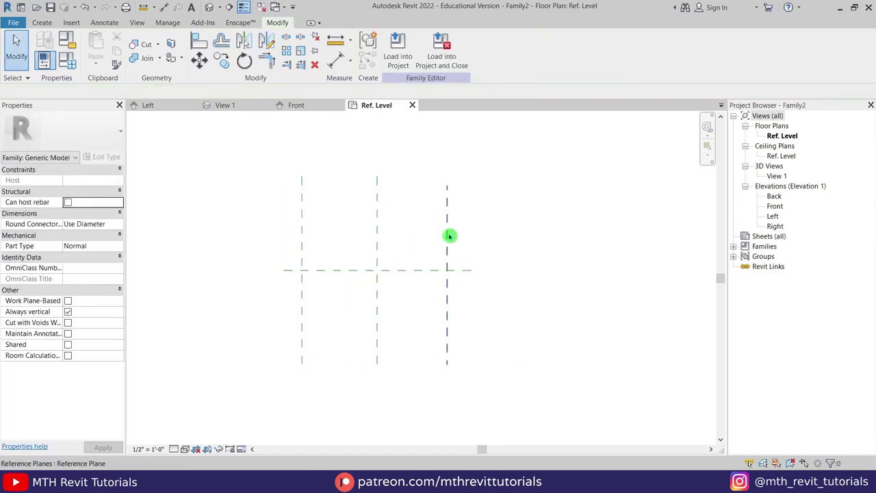
# Set the distance of both outer vertical reference planes from the centre plane to 5'
pyautogui.click(447, 235)
pyautogui.click(406, 216)
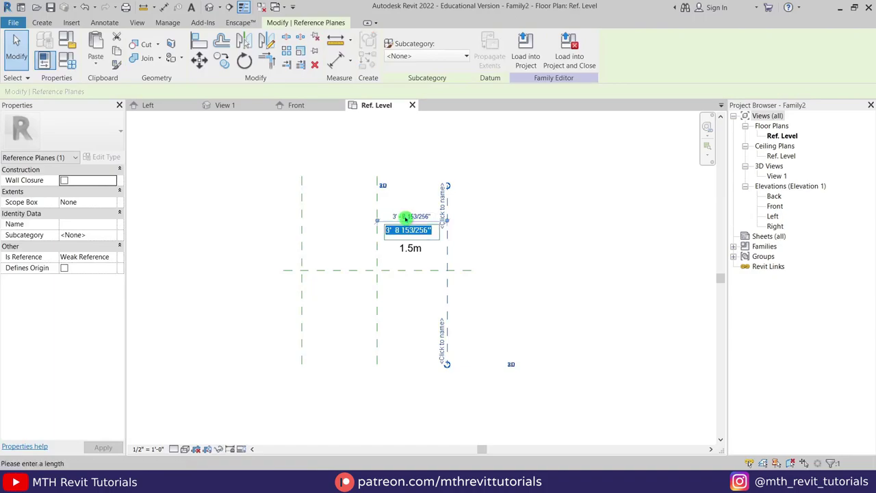
pyautogui.write('5')
pyautogui.press('Return')
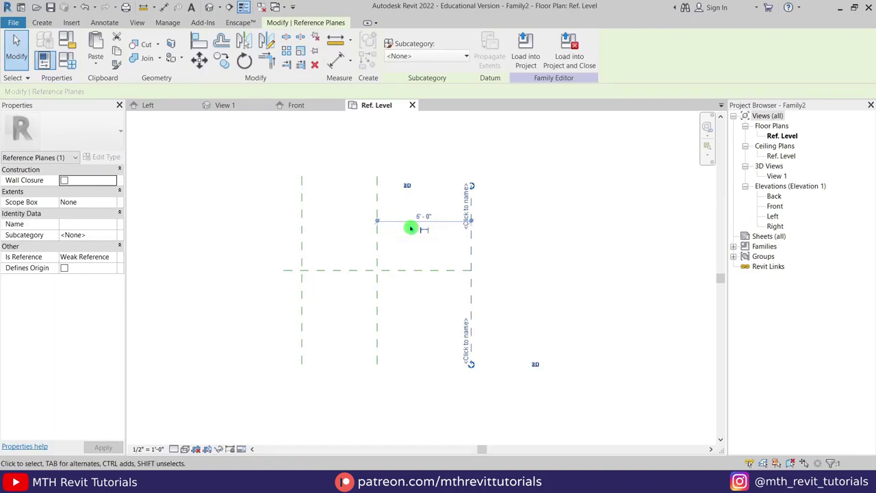
pyautogui.click(303, 219)
pyautogui.click(341, 210)
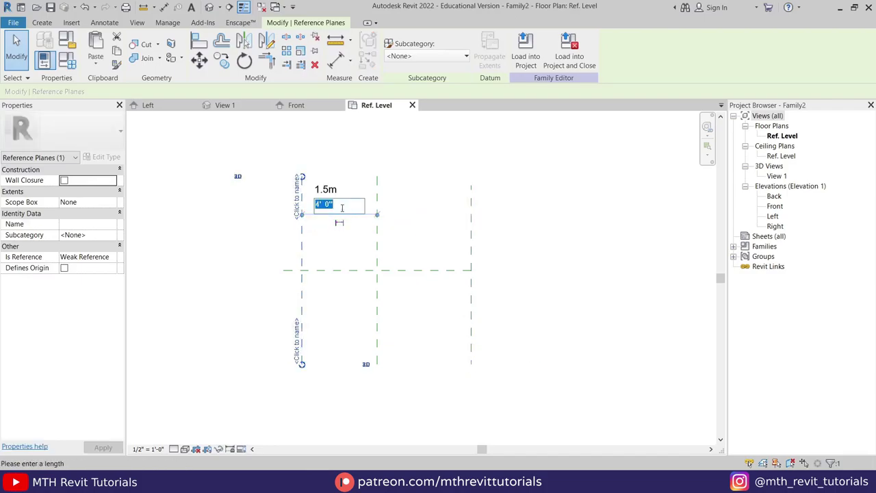
pyautogui.write("5'")
pyautogui.click(342, 254)
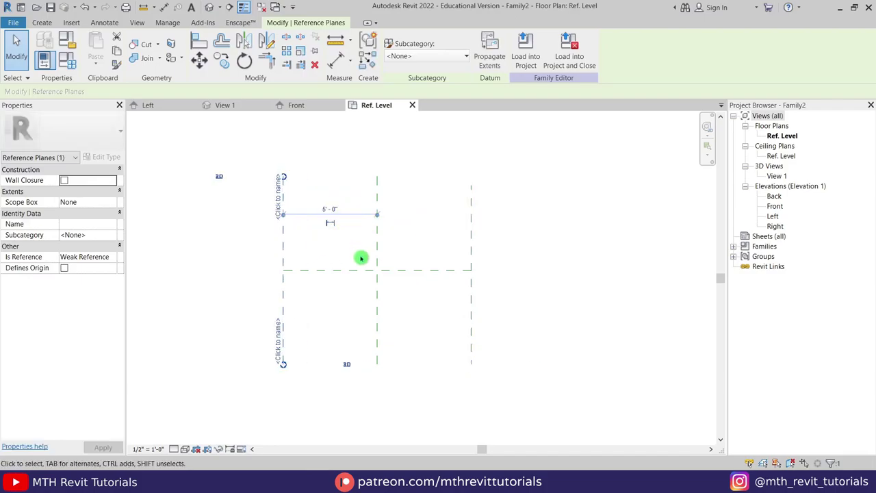
pyautogui.click(361, 258)
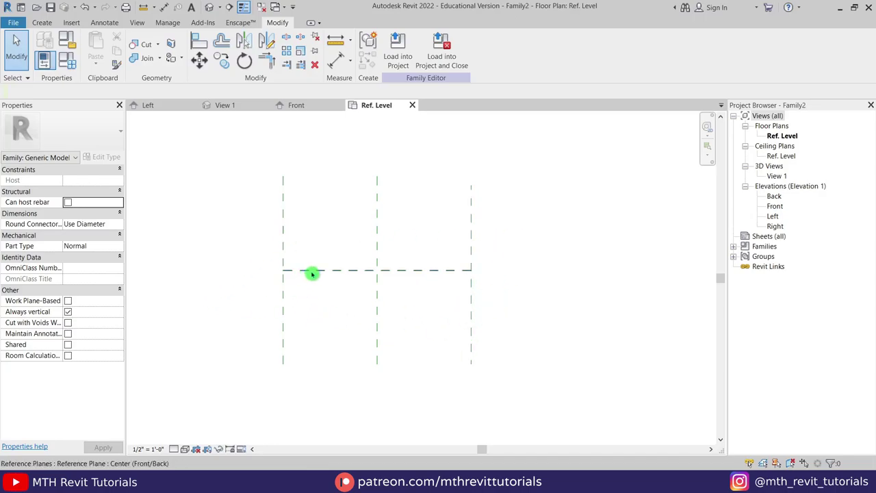
# Examine the bench's shape and end profiles in the reference screenshot, and return to the family's Ref. Level plan
pyautogui.moveTo(337, 221); pyautogui.dragTo(345, 226, button='middle')
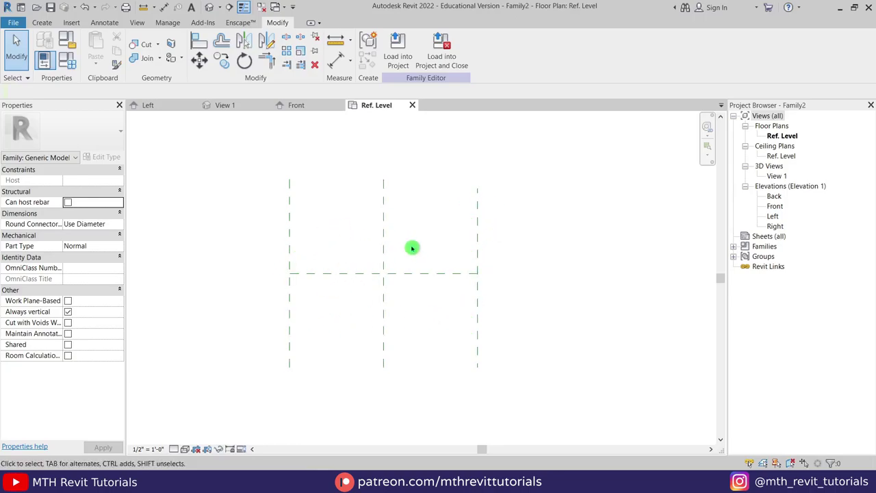
pyautogui.scroll(-2, 442, 242)
pyautogui.scroll(2, 393, 263)
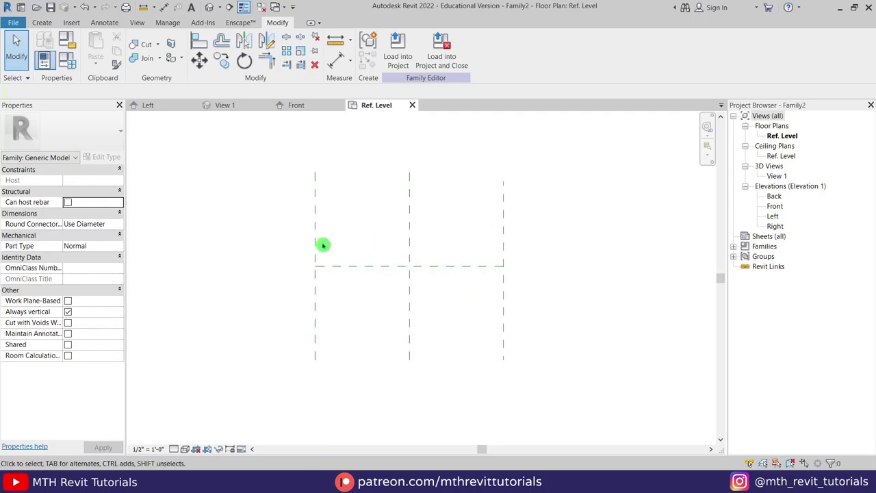
pyautogui.moveTo(404, 246); pyautogui.dragTo(368, 246, button='middle')
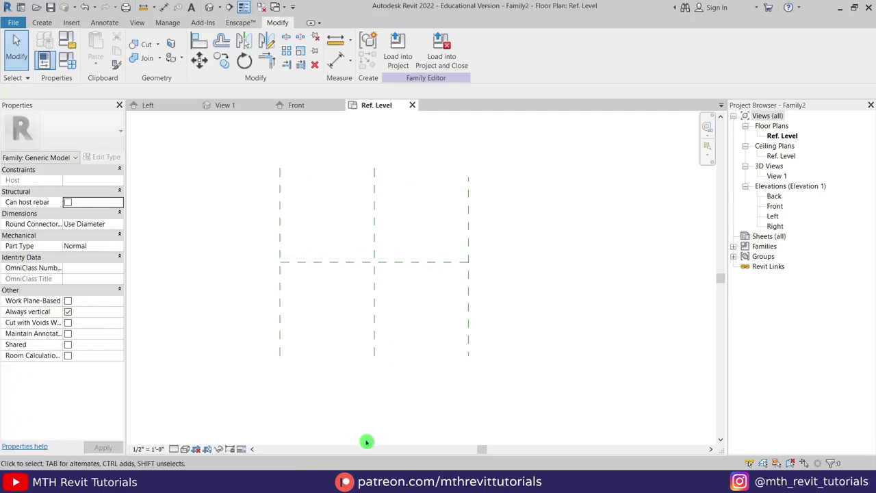
pyautogui.moveTo(360, 478)
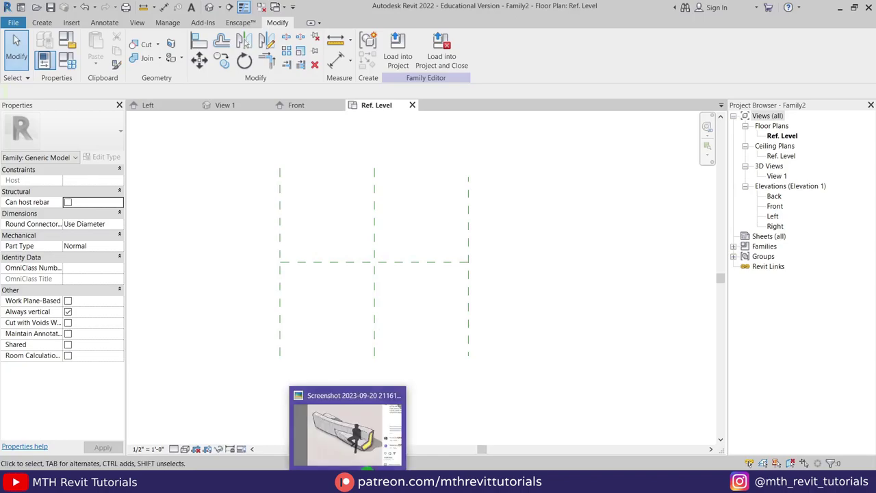
pyautogui.click(366, 405)
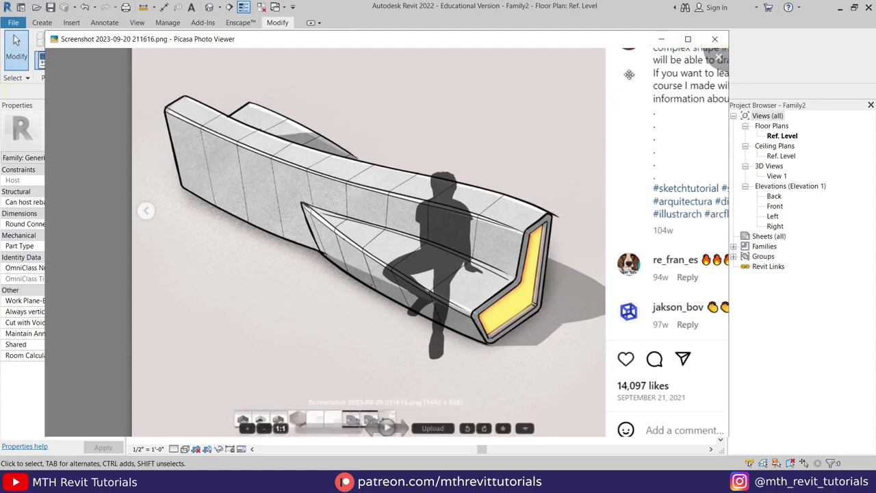
pyautogui.click(661, 39)
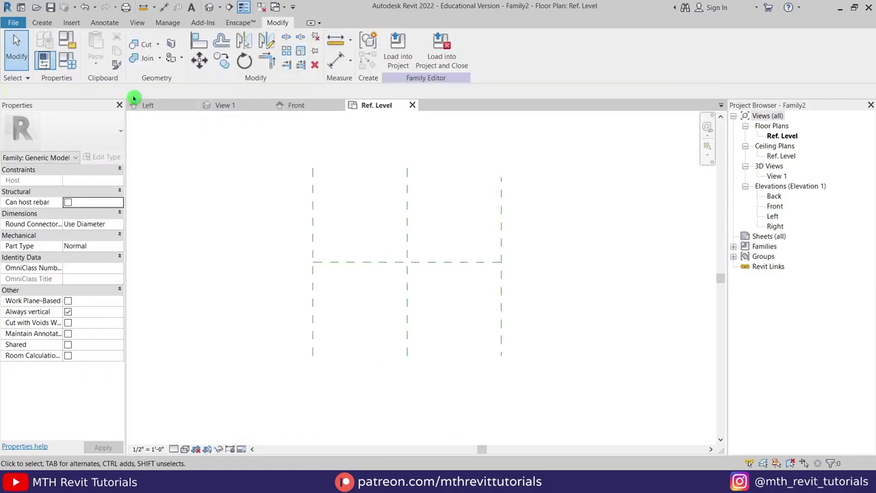
# Start a solid sweep and sketch its path as a wavy chain of arcs spanning the left and right outer reference planes
pyautogui.click(43, 22)
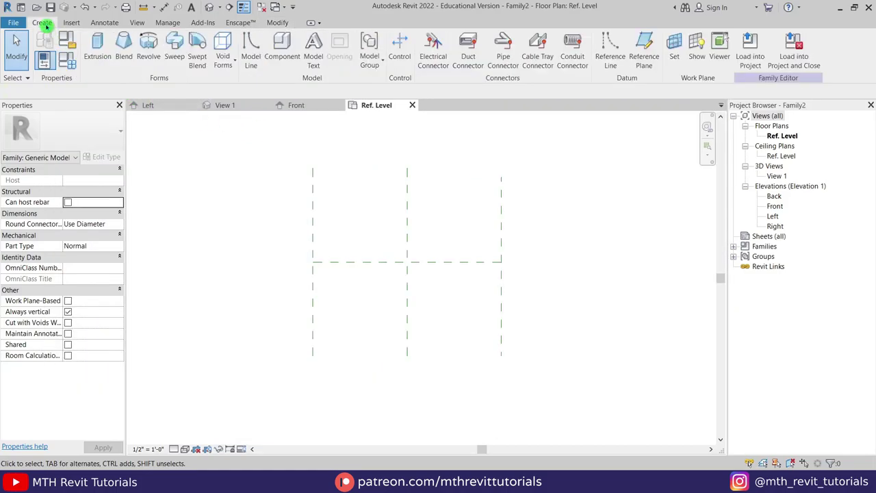
pyautogui.click(175, 61)
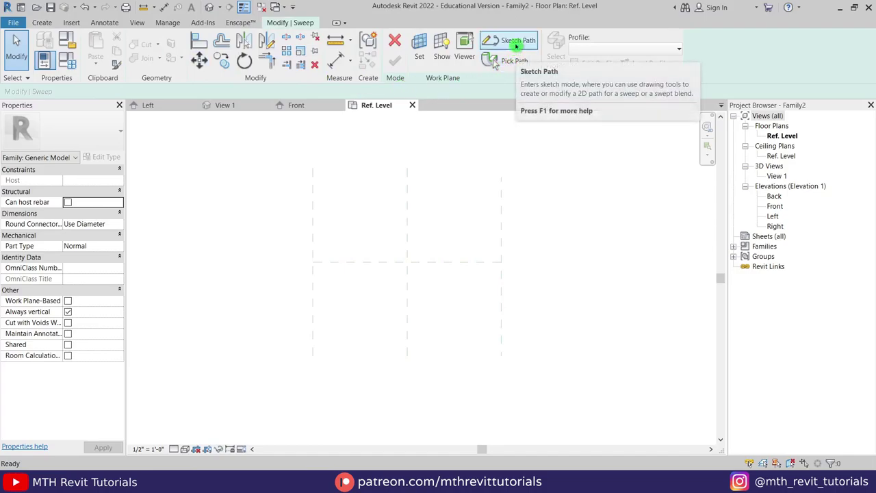
pyautogui.click(516, 44)
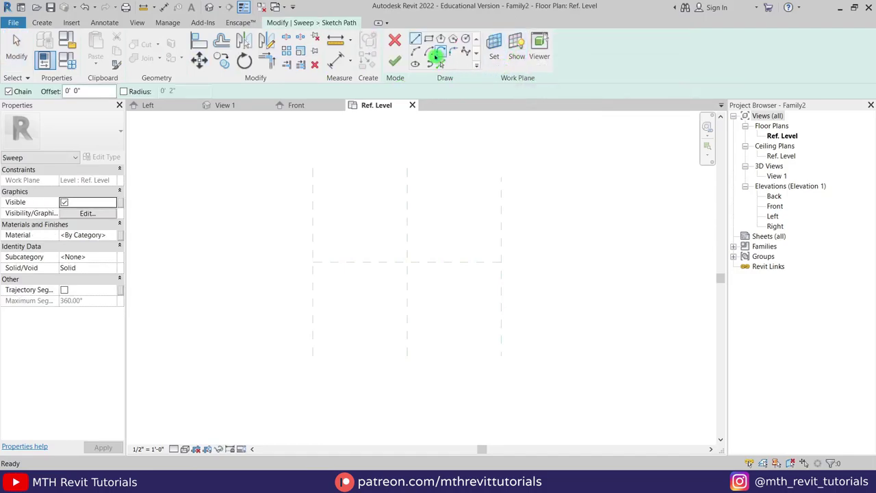
pyautogui.click(416, 51)
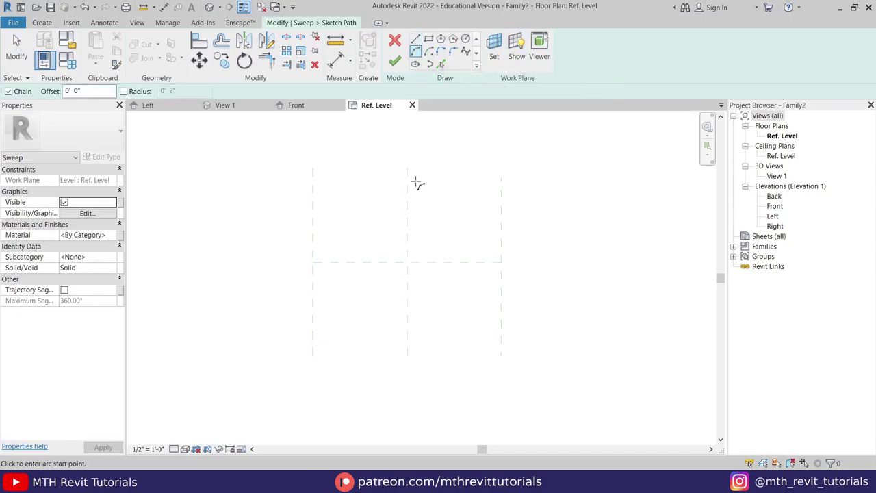
pyautogui.scroll(1, 446, 263)
pyautogui.click(509, 251)
pyautogui.scroll(2, 440, 268)
pyautogui.click(412, 276)
pyautogui.click(448, 260)
pyautogui.click(306, 265)
pyautogui.scroll(3, 344, 283)
pyautogui.click(347, 284)
pyautogui.scroll(-2, 347, 284)
pyautogui.press('Escape')
pyautogui.press('Escape')
# Extend the path's right end slightly past the right outer reference plane and finish the path sketch
pyautogui.scroll(-2, 383, 268)
pyautogui.moveTo(241, 220); pyautogui.dragTo(532, 343)
pyautogui.scroll(4, 498, 258)
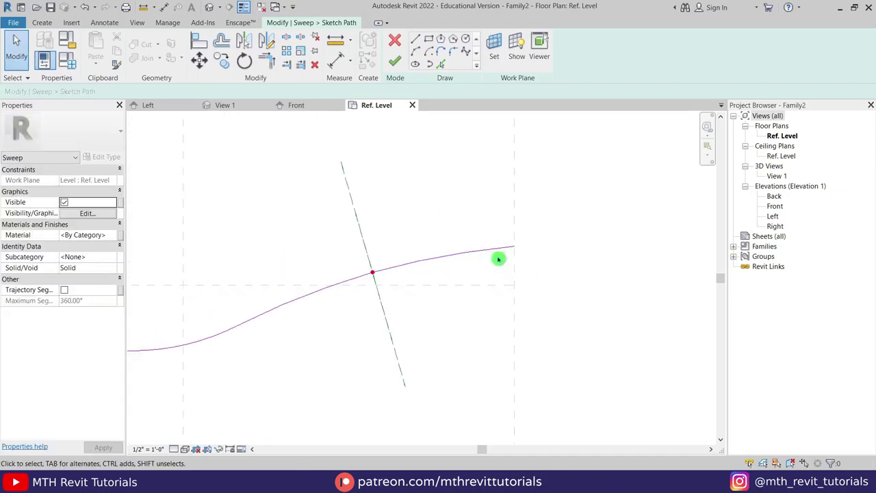
pyautogui.click(508, 248)
pyautogui.moveTo(530, 245)
pyautogui.mouseDown()
pyautogui.moveTo(513, 248)
pyautogui.moveTo(538, 250)
pyautogui.mouseUp()
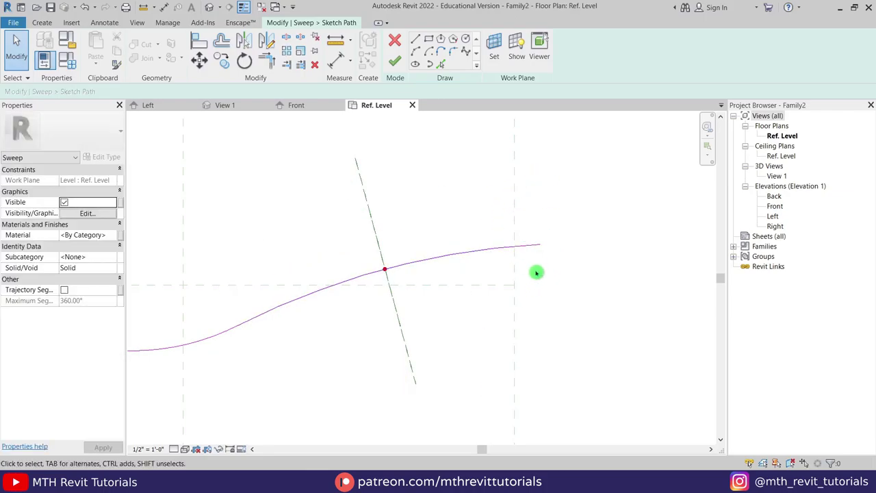
pyautogui.scroll(-5, 553, 217)
pyautogui.moveTo(462, 213); pyautogui.dragTo(525, 243, button='middle')
pyautogui.scroll(-1, 524, 242)
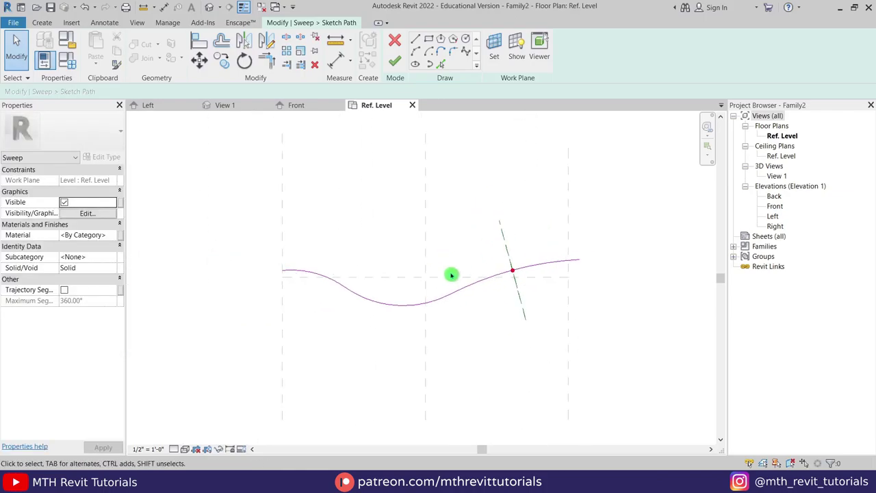
pyautogui.click(395, 61)
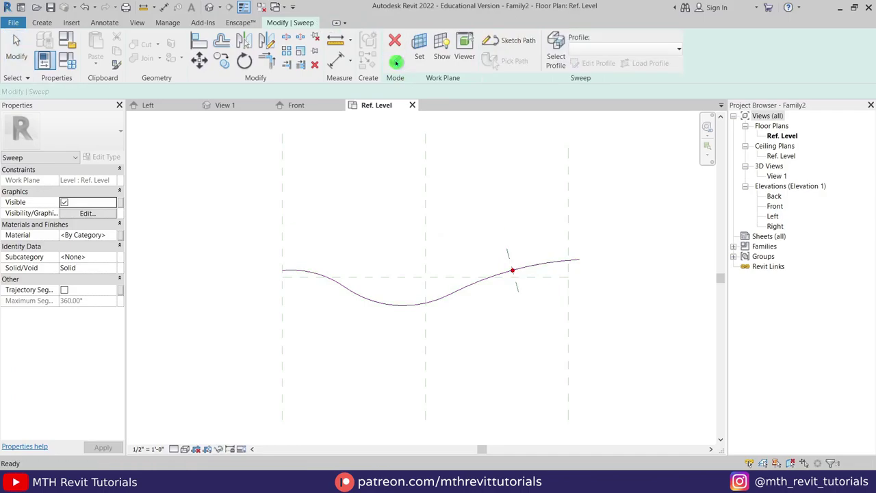
# In the 3D view, sketch the sweep profile as a rectangle from the path point, about 2' 3" wide and 6' 7" high
pyautogui.click(212, 10)
pyautogui.moveTo(488, 243); pyautogui.dragTo(335, 221, button='middle')
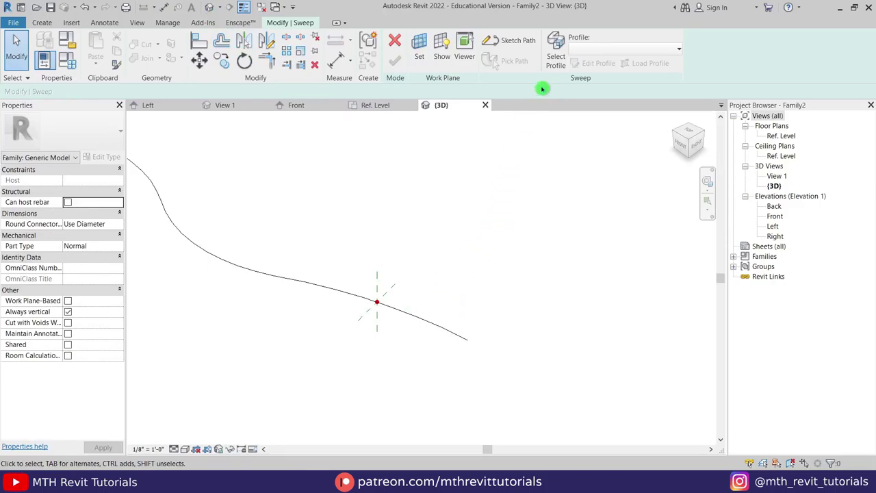
pyautogui.click(556, 59)
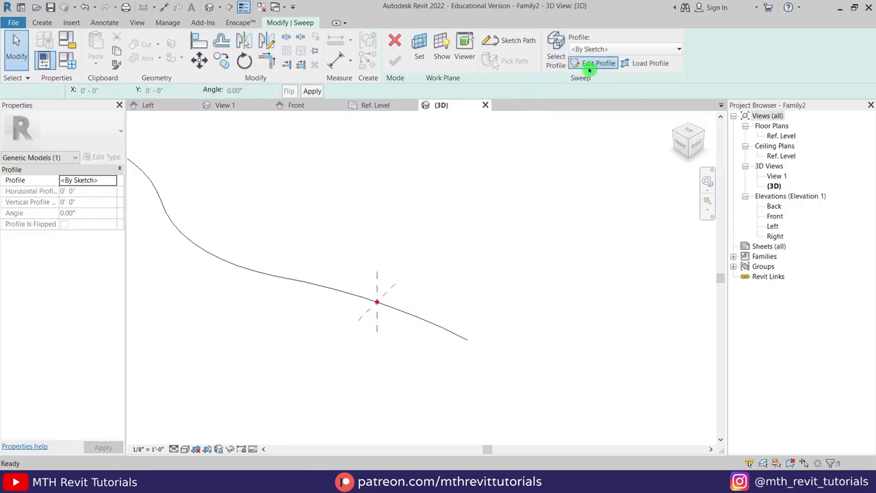
pyautogui.click(590, 65)
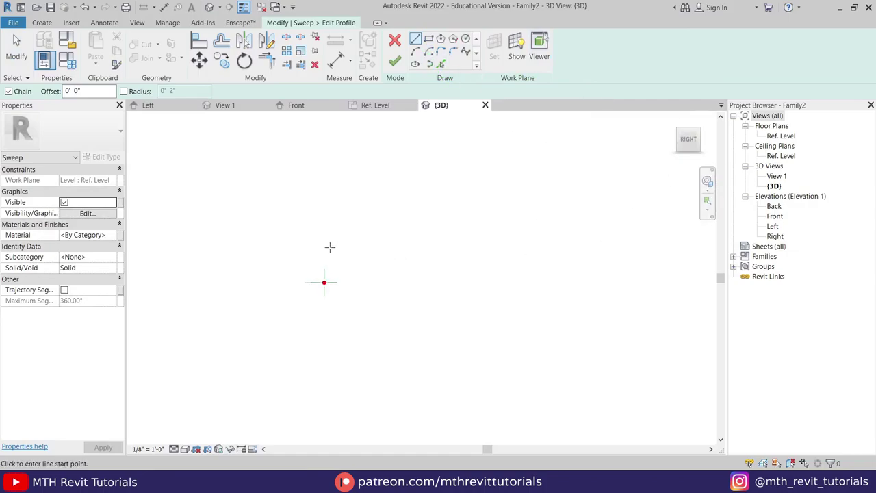
pyautogui.moveTo(381, 223); pyautogui.dragTo(387, 270, button='middle')
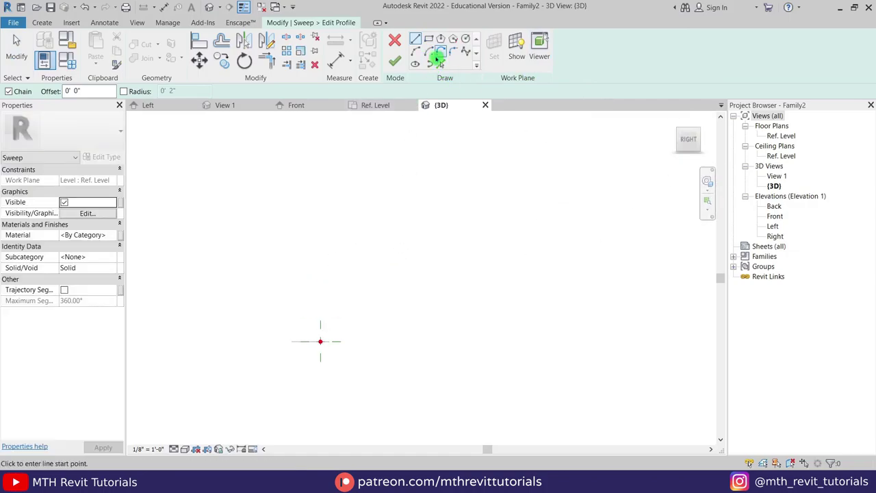
pyautogui.click(430, 40)
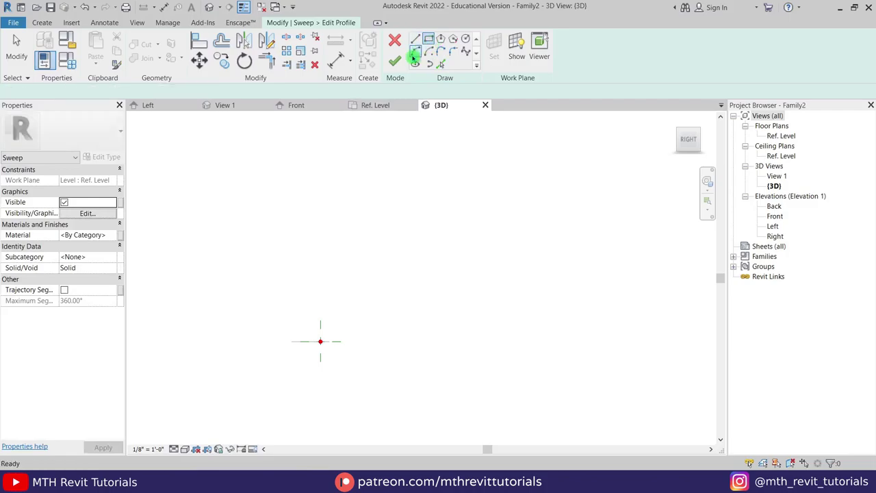
pyautogui.click(321, 340)
pyautogui.click(370, 198)
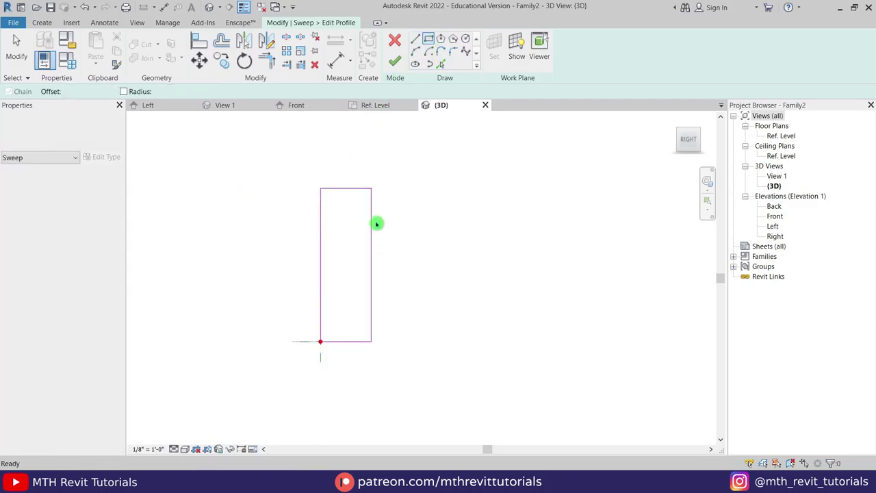
pyautogui.press('Escape')
pyautogui.press('Escape')
# Set the rectangular profile's width to 1' 3" and its height to 4'
pyautogui.click(372, 201)
pyautogui.click(346, 162)
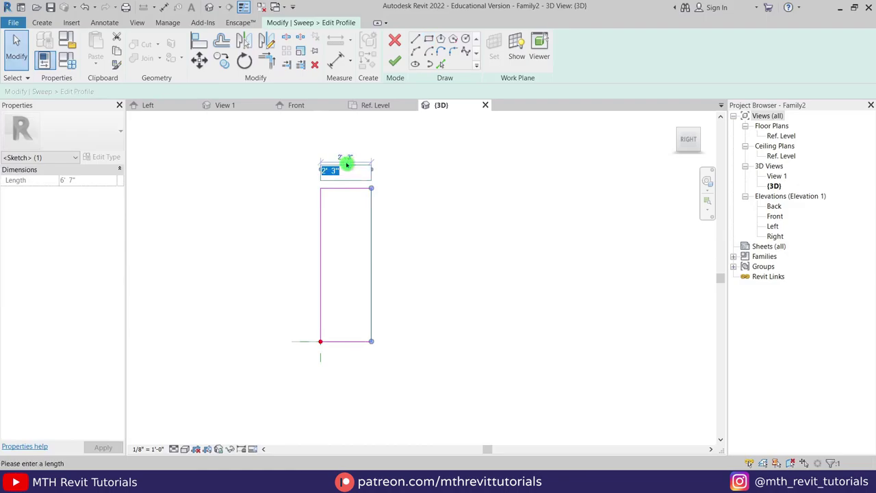
pyautogui.write("1'2")
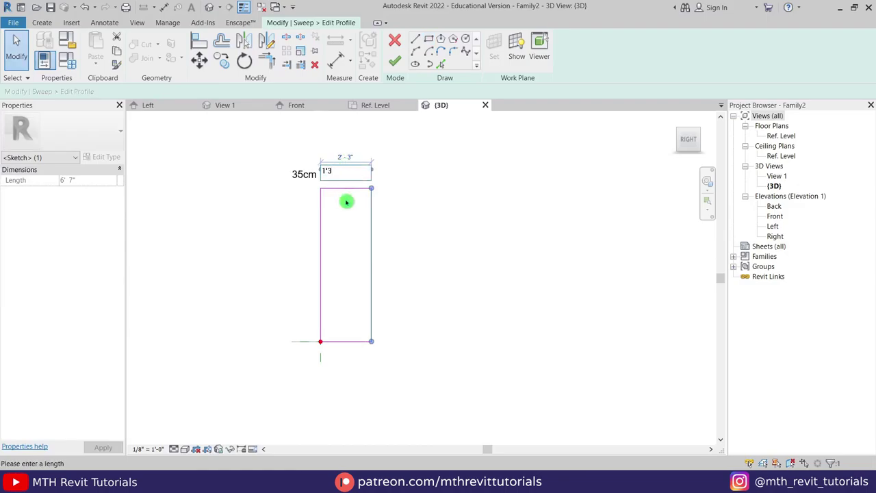
pyautogui.press('Return')
pyautogui.press('Escape')
pyautogui.click(305, 252)
pyautogui.click(289, 264)
pyautogui.write("4'")
pyautogui.press('Return')
pyautogui.press('Escape')
# Round both upper corners of the profile with 2" radius fillets and complete the sweep
pyautogui.scroll(2, 328, 289)
pyautogui.scroll(2, 323, 266)
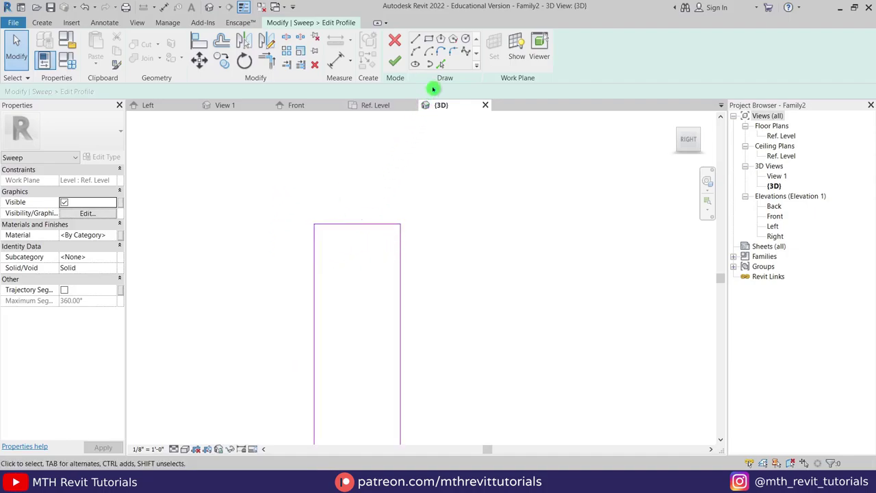
pyautogui.click(452, 55)
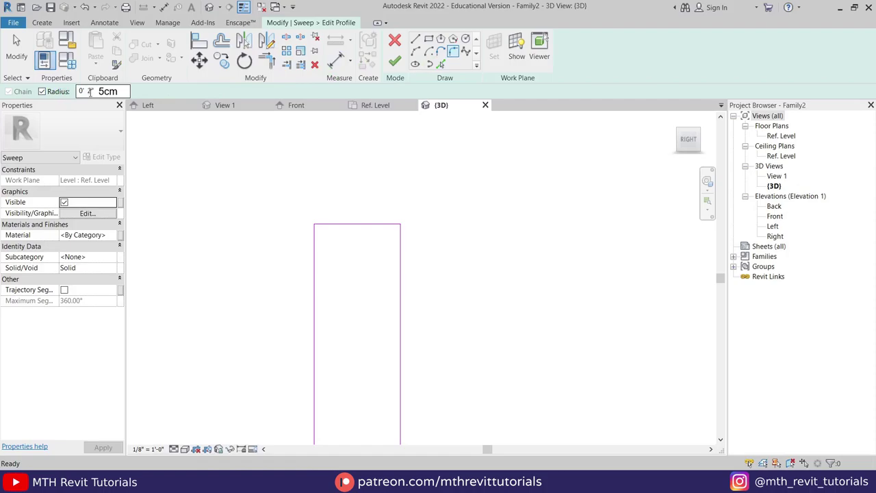
pyautogui.scroll(2, 325, 233)
pyautogui.click(341, 225)
pyautogui.click(409, 225)
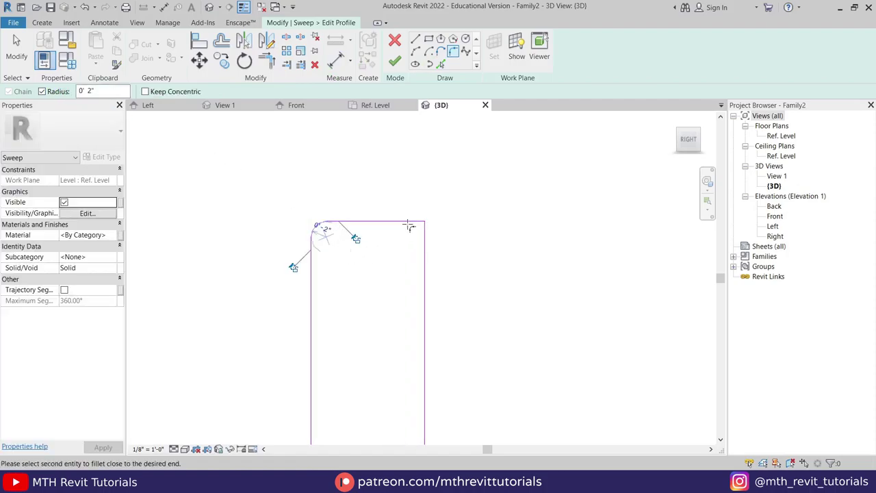
pyautogui.click(422, 236)
pyautogui.press('Escape')
pyautogui.scroll(-2, 402, 199)
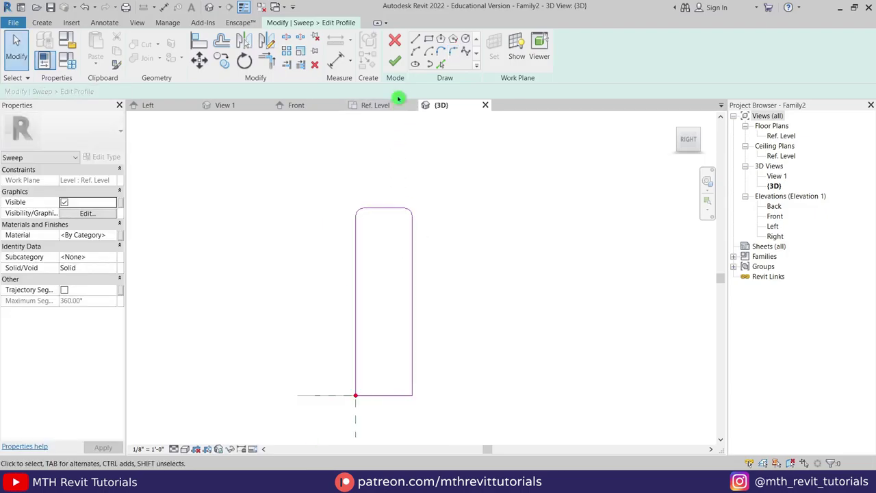
pyautogui.click(396, 63)
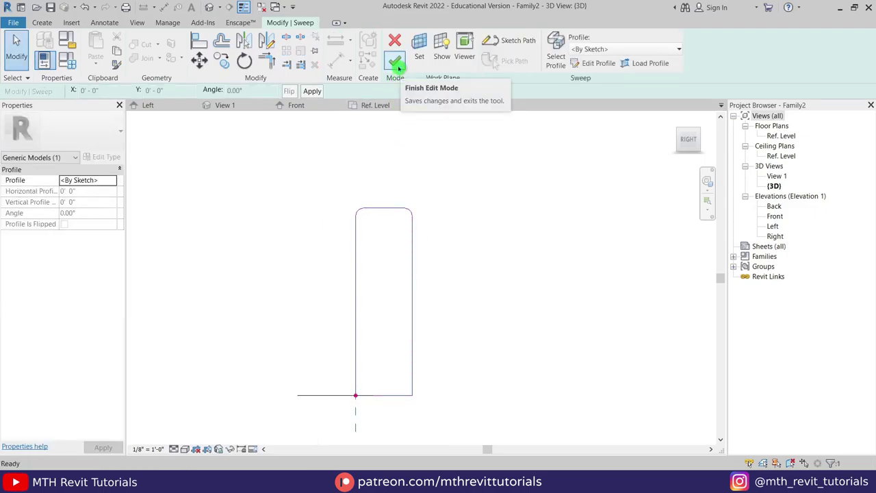
pyautogui.click(395, 63)
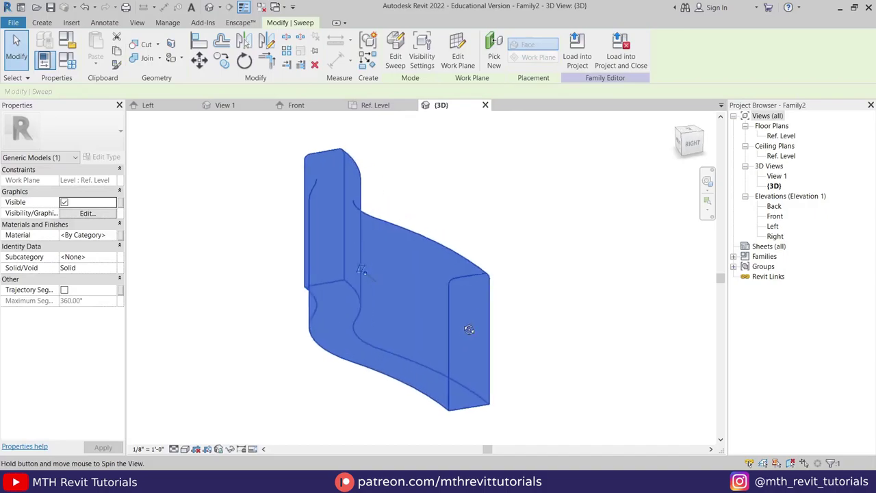
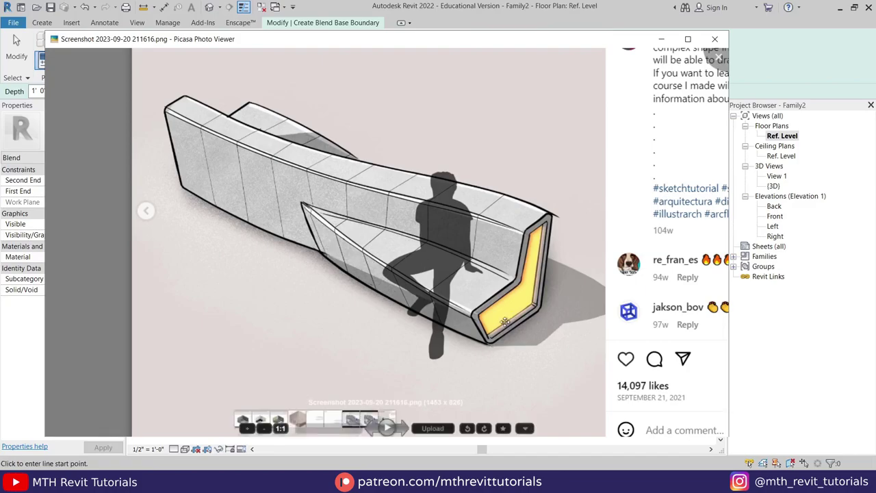
# Pick the right and middle arcs of the sweep's front edge as lines of the blend's base boundary
pyautogui.click(452, 10)
pyautogui.click(498, 63)
pyautogui.click(506, 260)
pyautogui.click(411, 294)
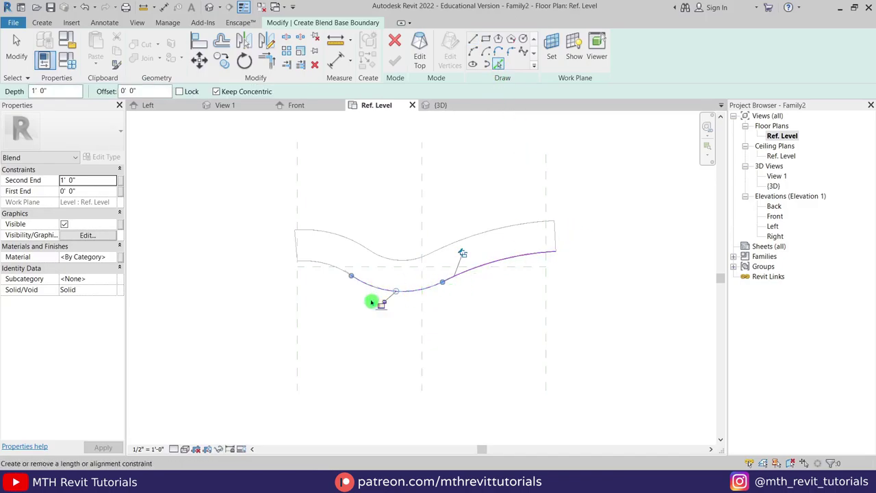
pyautogui.scroll(2, 501, 303)
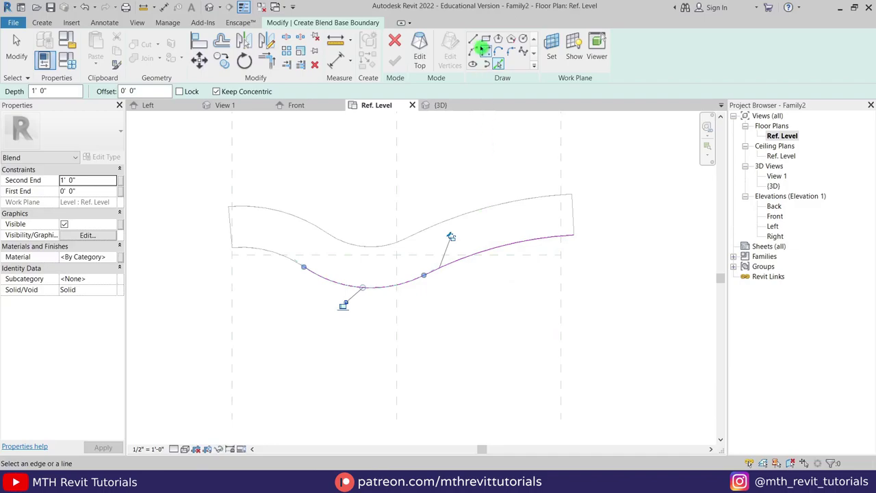
# Draw a vertical line down from the curve along the right outer plane, and a bulging arc from its end to the curve's low point
pyautogui.click(474, 39)
pyautogui.click(561, 237)
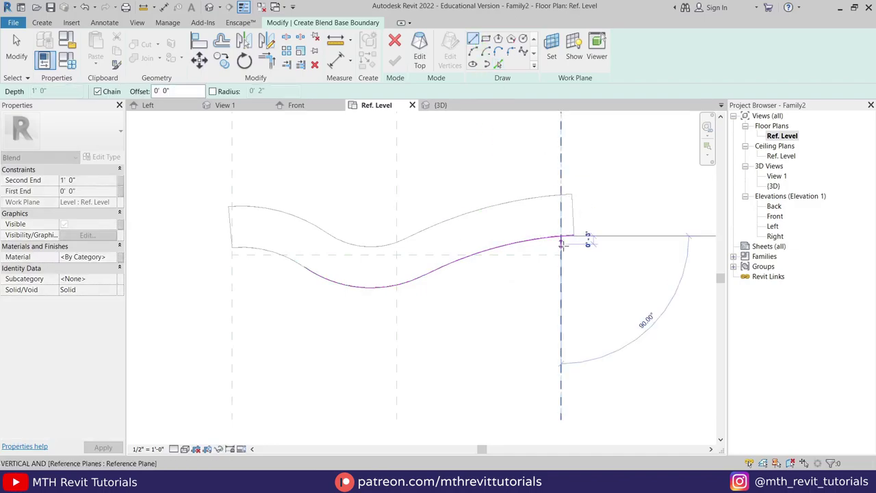
pyautogui.press('Return')
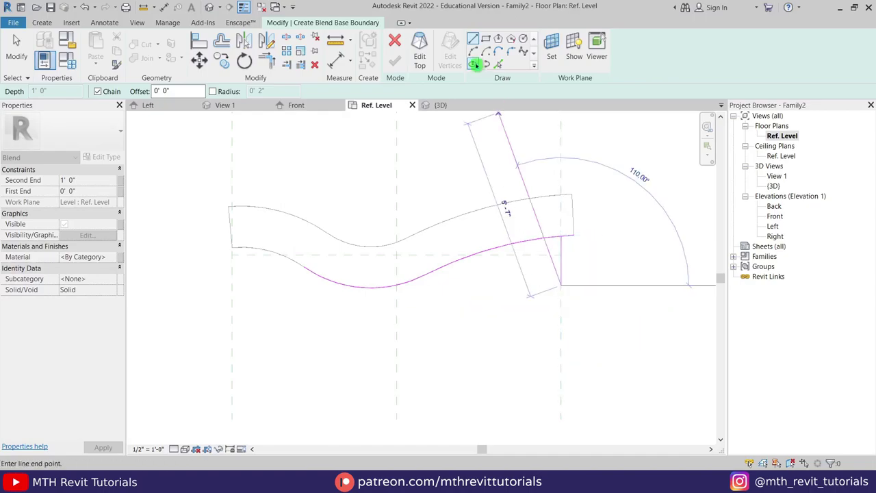
pyautogui.click(473, 51)
pyautogui.click(400, 285)
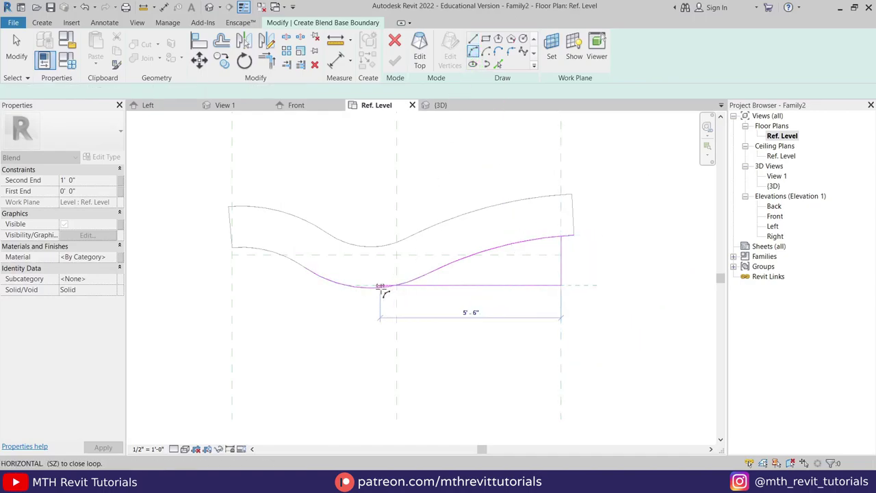
pyautogui.scroll(2, 373, 289)
pyautogui.click(364, 289)
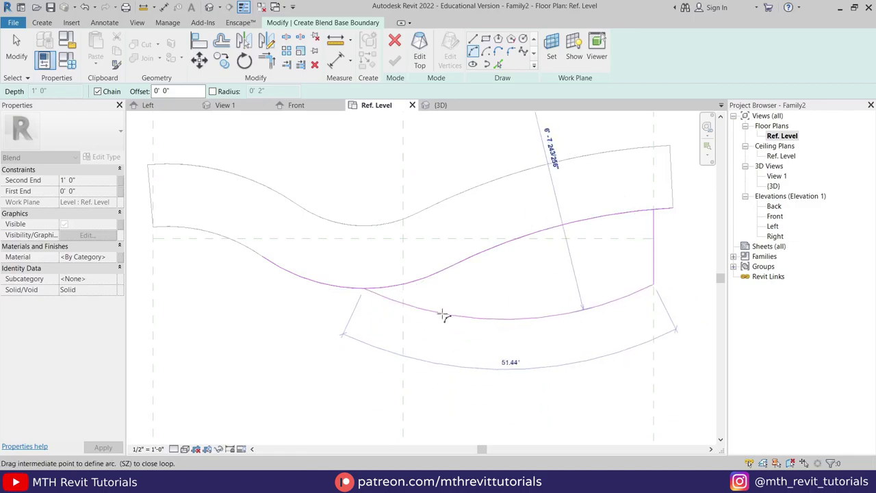
pyautogui.click(444, 313)
pyautogui.press('Escape')
pyautogui.press('Escape')
# Trim the picked curve to the new arc at its low point and to the vertical line at the right plane
pyautogui.press('t')
pyautogui.press('r')
pyautogui.click(383, 302)
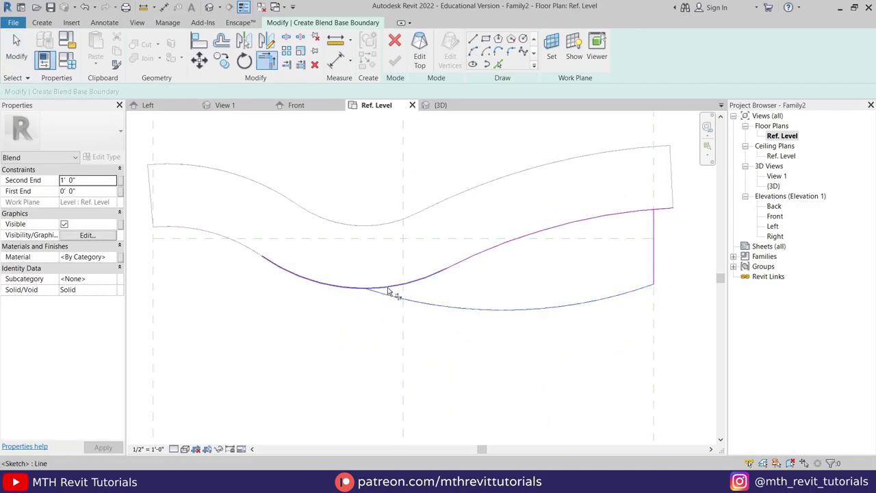
pyautogui.click(392, 287)
pyautogui.press('Escape')
pyautogui.scroll(-1, 569, 280)
pyautogui.moveTo(567, 282); pyautogui.dragTo(505, 292, button='middle')
pyautogui.scroll(2, 552, 240)
pyautogui.press('t')
pyautogui.press('t')
pyautogui.press('r')
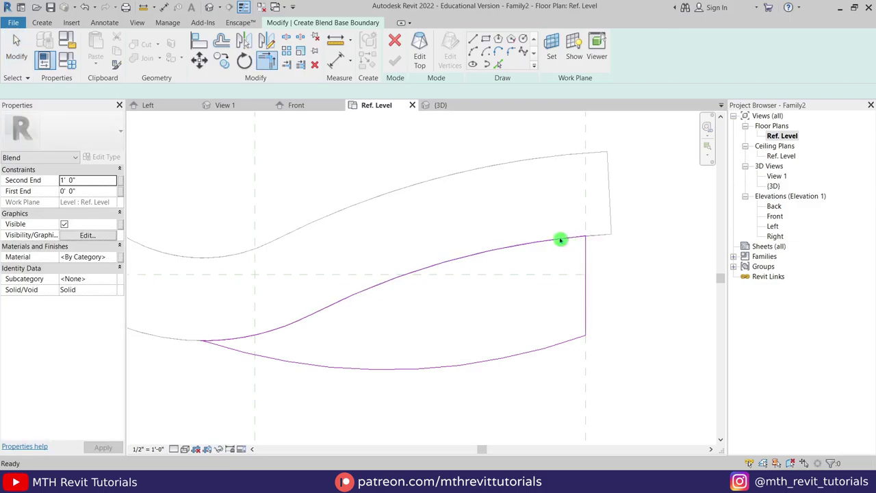
pyautogui.scroll(-2, 560, 239)
pyautogui.press('Escape')
# Copy the complete base boundary and paste it into the blend's top boundary sketch
pyautogui.moveTo(370, 247); pyautogui.dragTo(586, 363)
pyautogui.click(528, 333)
pyautogui.moveTo(528, 333); pyautogui.dragTo(530, 343, button='middle')
pyautogui.moveTo(319, 198); pyautogui.dragTo(599, 368)
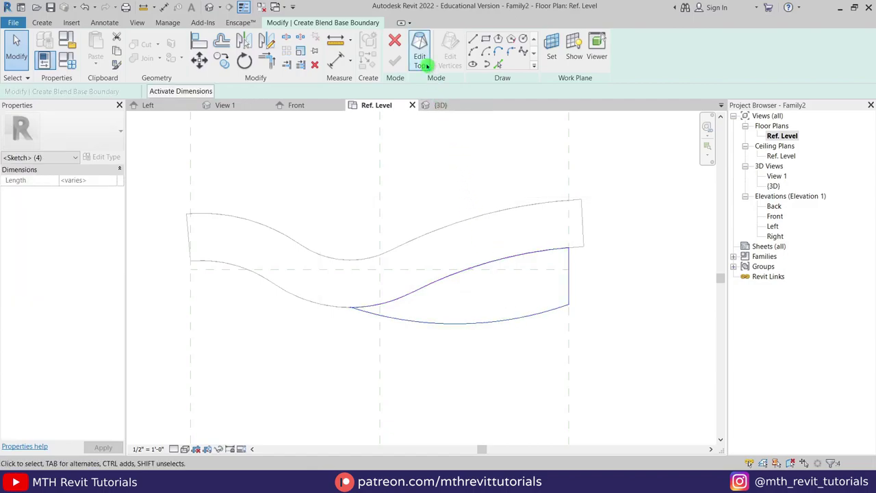
pyautogui.click(420, 58)
pyautogui.hotkey('ctrl', 'v')
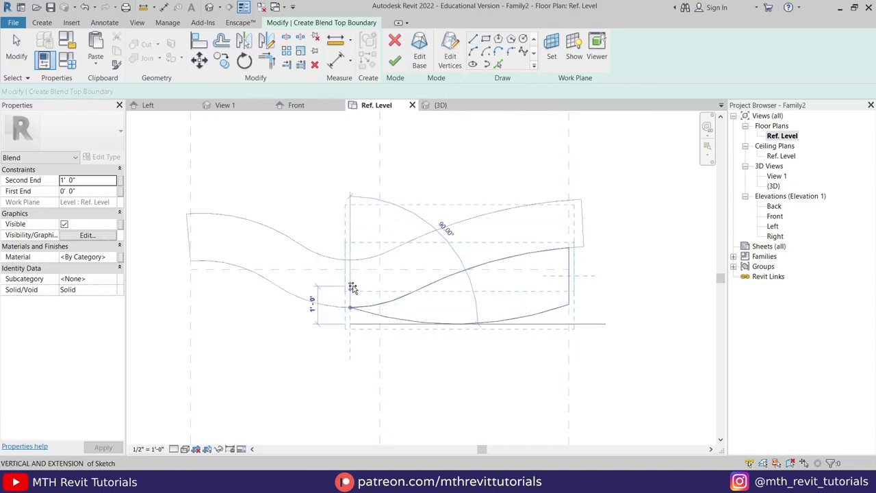
pyautogui.click(370, 301)
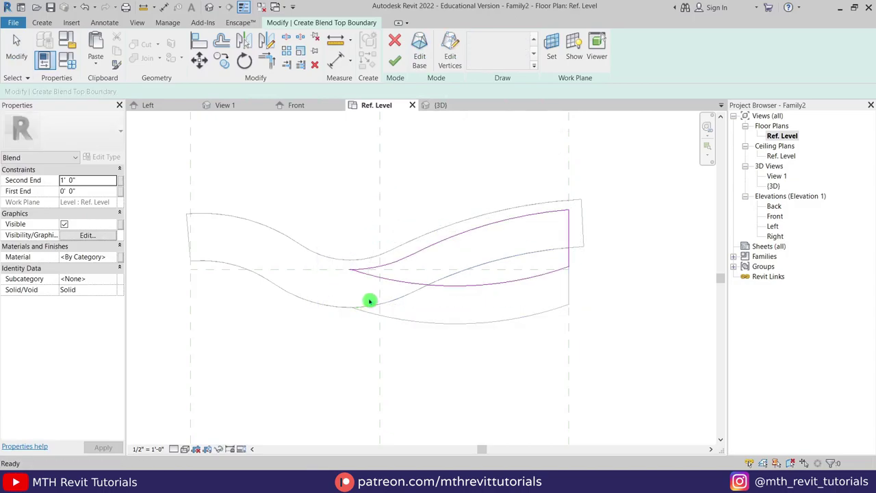
# Move the pasted outline by its pointed left corner onto the matching corner of the base outline
pyautogui.click(200, 61)
pyautogui.scroll(2, 351, 274)
pyautogui.click(351, 273)
pyautogui.scroll(2, 346, 336)
pyautogui.click(356, 303)
pyautogui.scroll(-4, 294, 340)
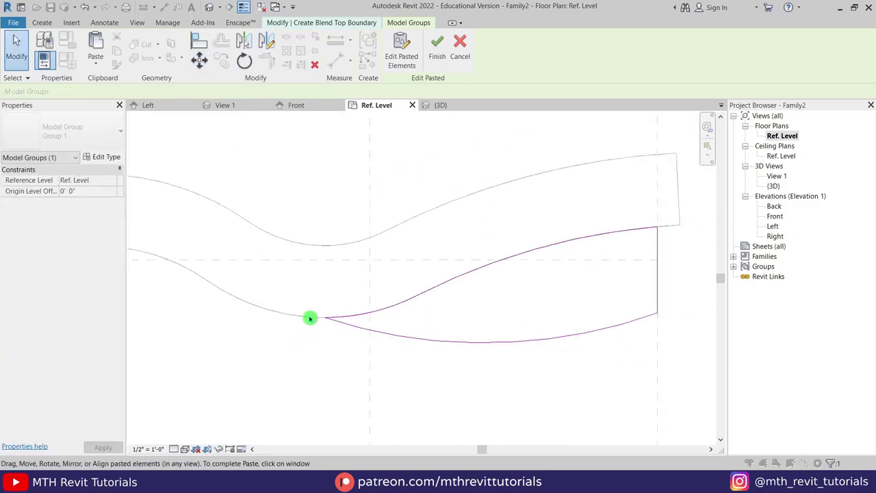
# Shift the front arc of the front seat's top boundary outward past the base arc and finish the blend
pyautogui.press('Escape')
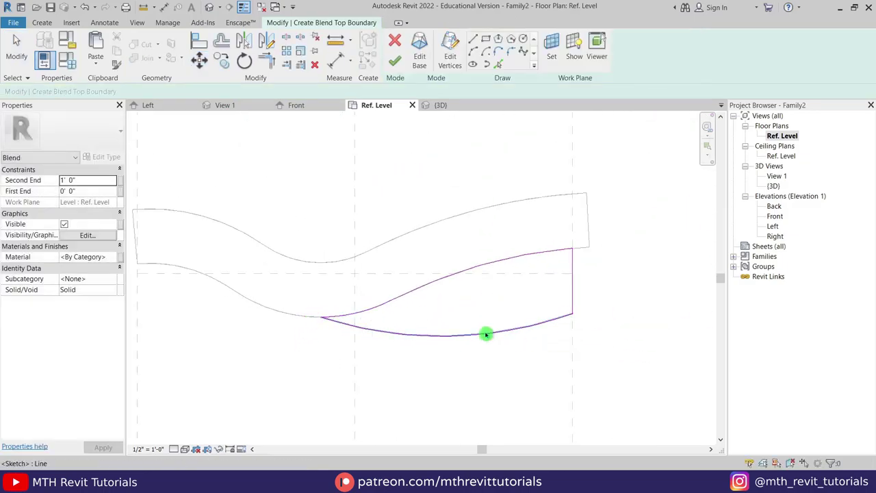
pyautogui.click(491, 335)
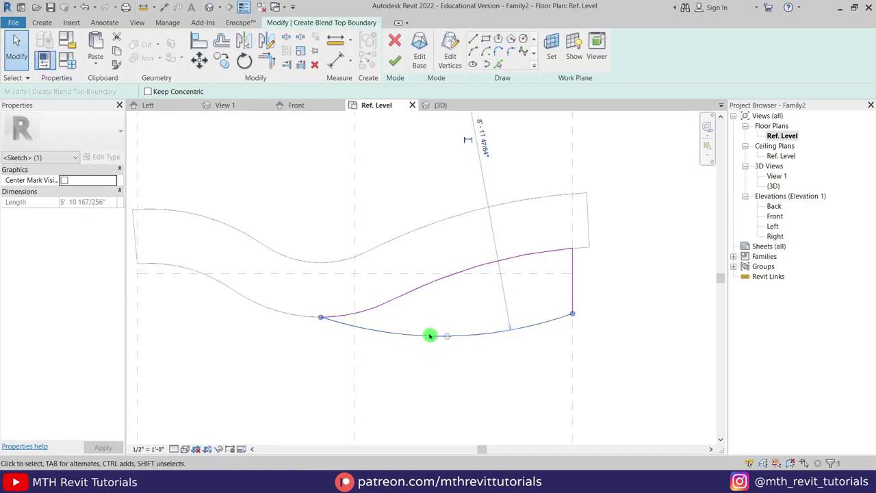
pyautogui.moveTo(425, 318); pyautogui.dragTo(446, 339)
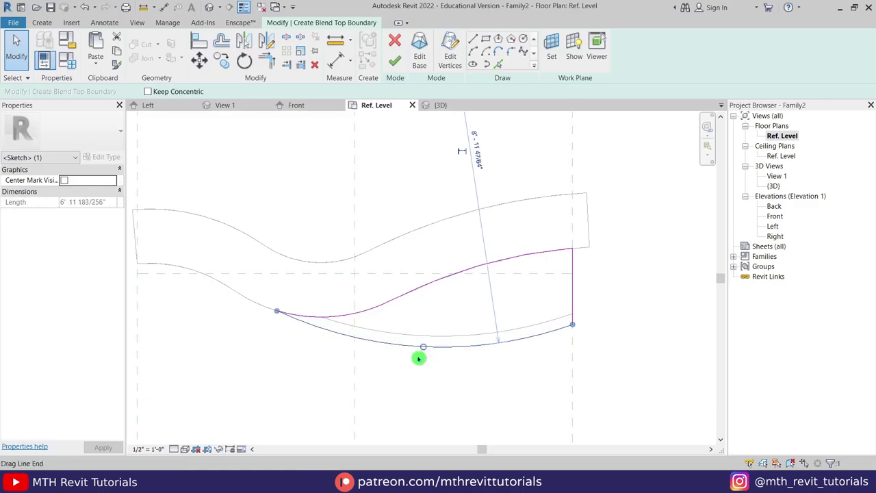
pyautogui.click(400, 179)
pyautogui.click(396, 61)
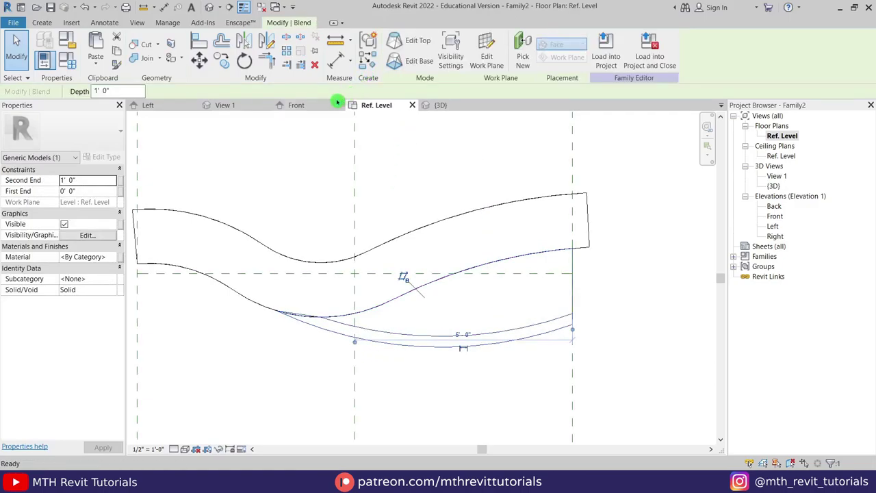
# Set the front seat blend's second end to 1' 10" in the default 3D view
pyautogui.click(211, 8)
pyautogui.click(428, 363)
pyautogui.scroll(4, 447, 344)
pyautogui.keyDown('shift'); pyautogui.moveTo(444, 329); pyautogui.dragTo(442, 354, button='middle'); pyautogui.keyUp('shift')
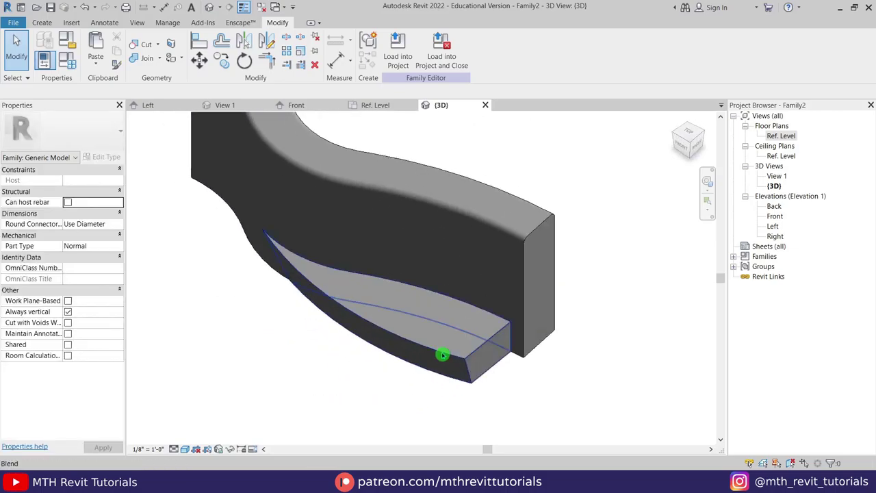
pyautogui.click(436, 350)
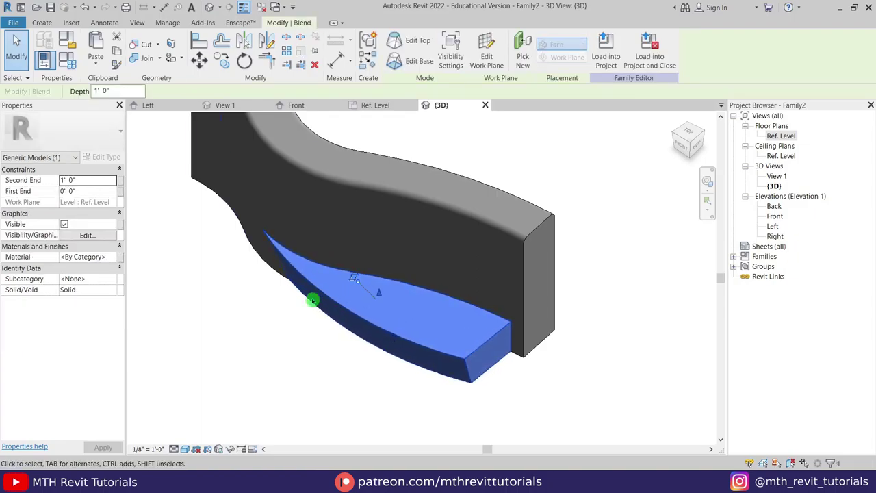
pyautogui.click(89, 180)
pyautogui.write('1')
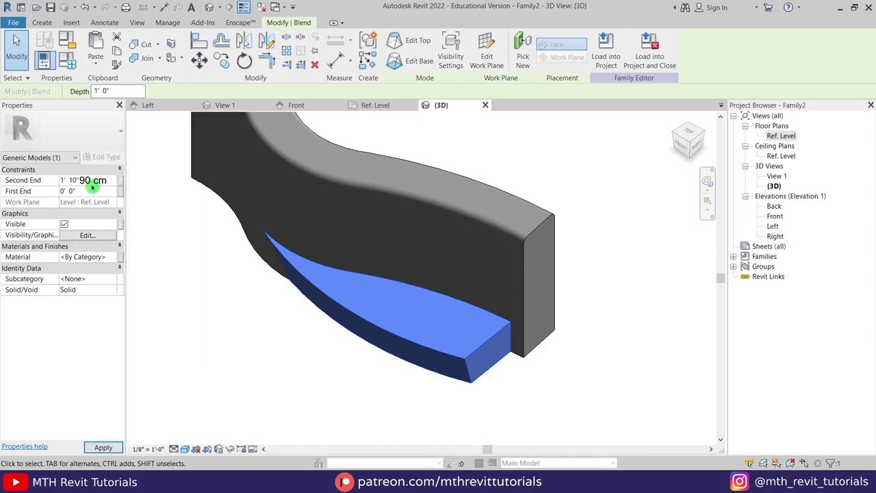
pyautogui.click(579, 293)
# Paste the rear seat's base outline into its blend's top boundary sketch
pyautogui.scroll(-2, 550, 324)
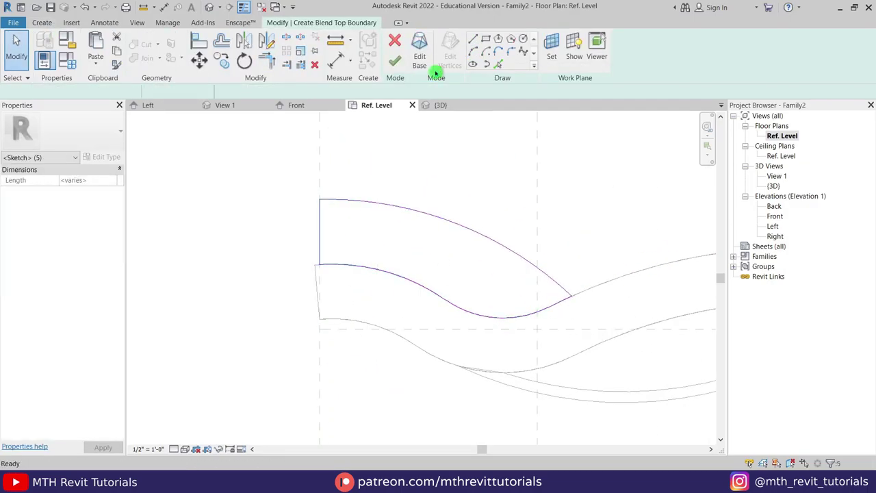
pyautogui.hotkey('ctrl', 'v')
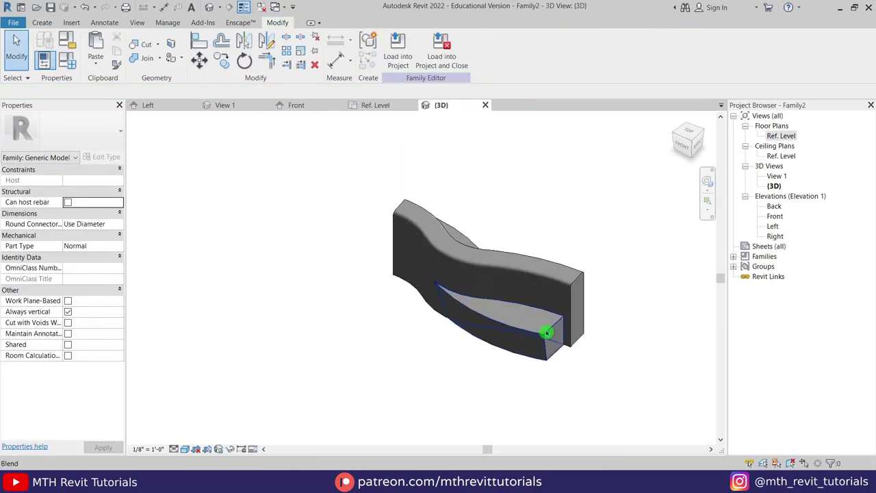
# Examine the top edges and outer corner of the front seat in the 3D view
pyautogui.scroll(6, 549, 335)
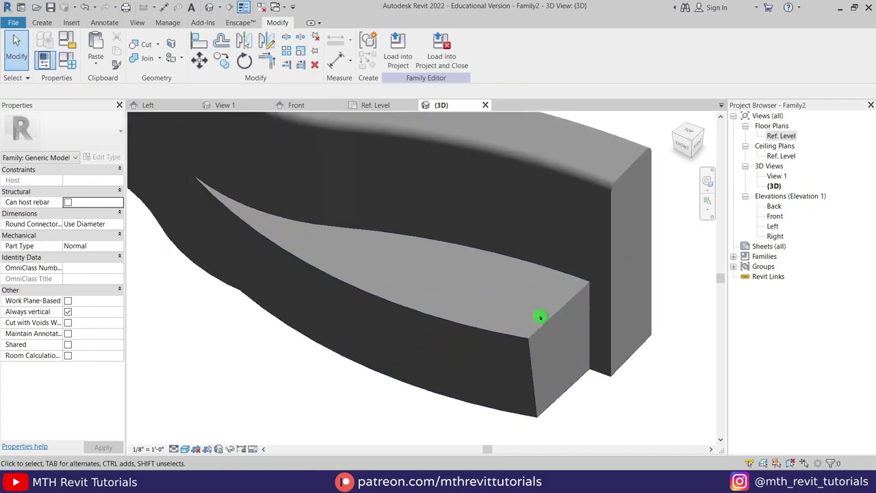
pyautogui.scroll(3, 540, 315)
pyautogui.scroll(3, 522, 366)
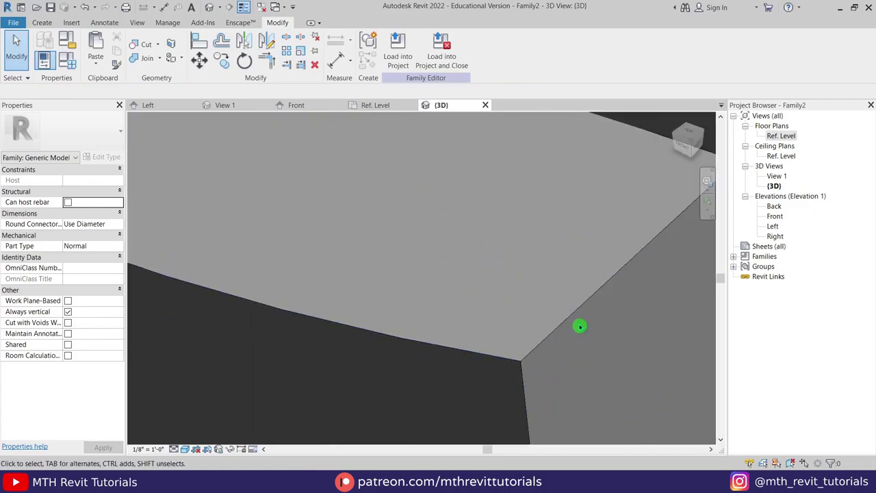
pyautogui.scroll(-4, 575, 329)
pyautogui.scroll(-1, 297, 278)
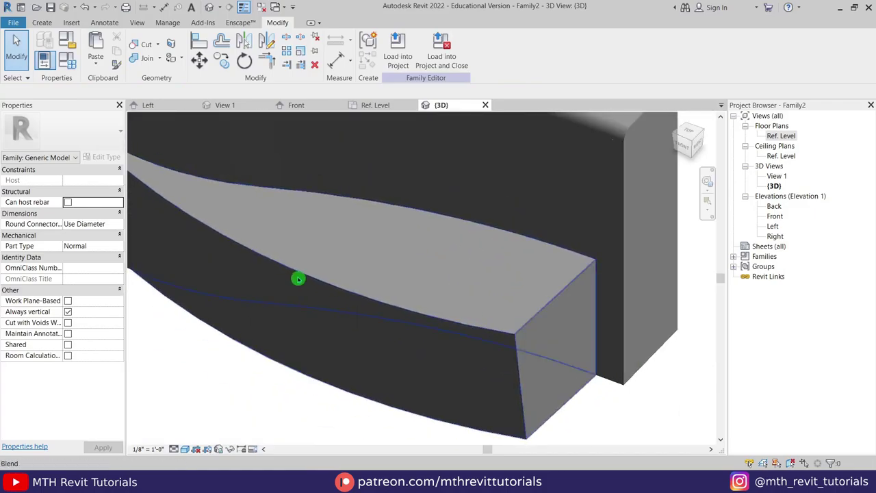
pyautogui.scroll(-4, 505, 310)
pyautogui.moveTo(505, 312); pyautogui.dragTo(387, 315, button='middle')
pyautogui.scroll(4, 465, 307)
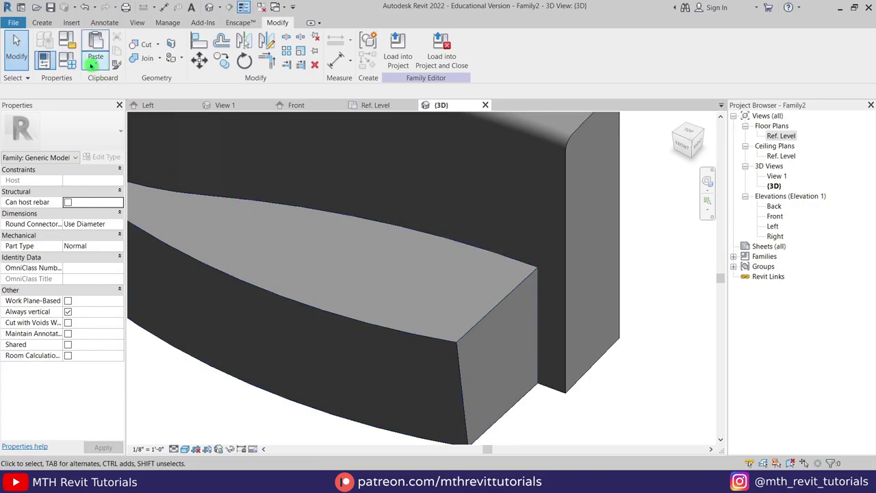
# Start a void sweep and pick the front seat's top end edge for its path
pyautogui.click(42, 23)
pyautogui.click(222, 60)
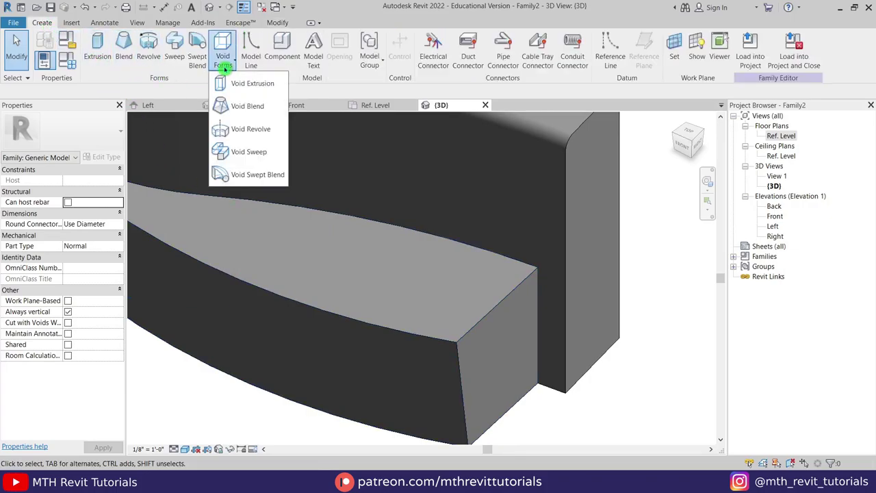
pyautogui.click(273, 146)
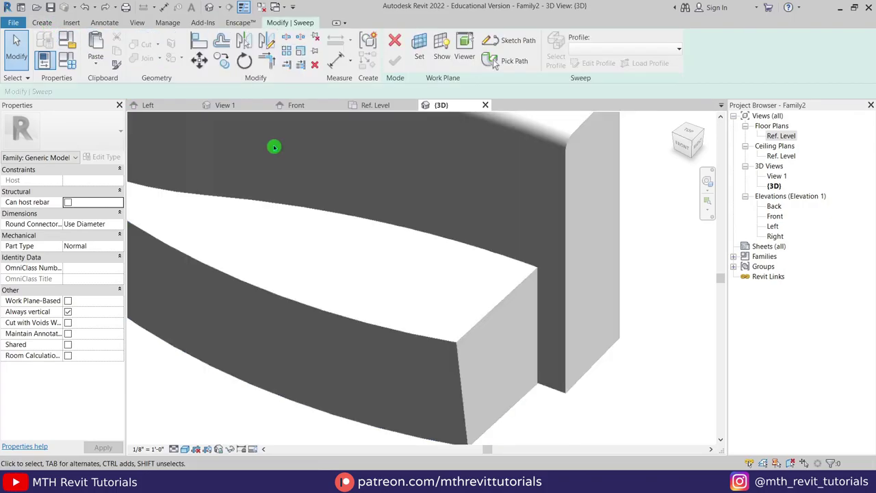
pyautogui.click(513, 63)
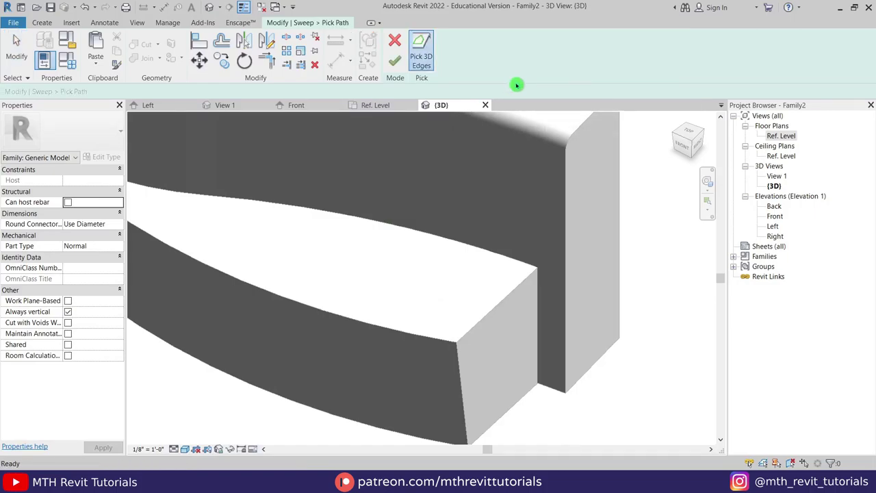
pyautogui.click(502, 300)
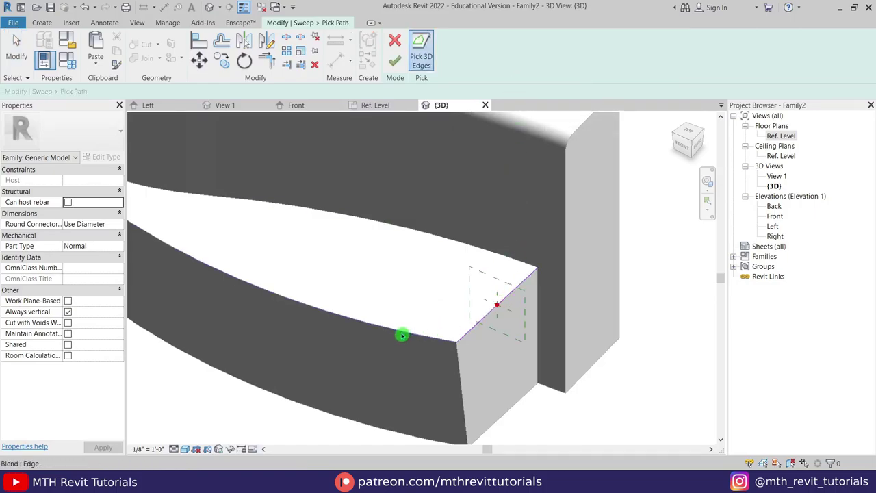
# Switch the view to Hidden Line and complete the sweep path with the seat's long curved front top edge
pyautogui.click(186, 451)
pyautogui.click(186, 451)
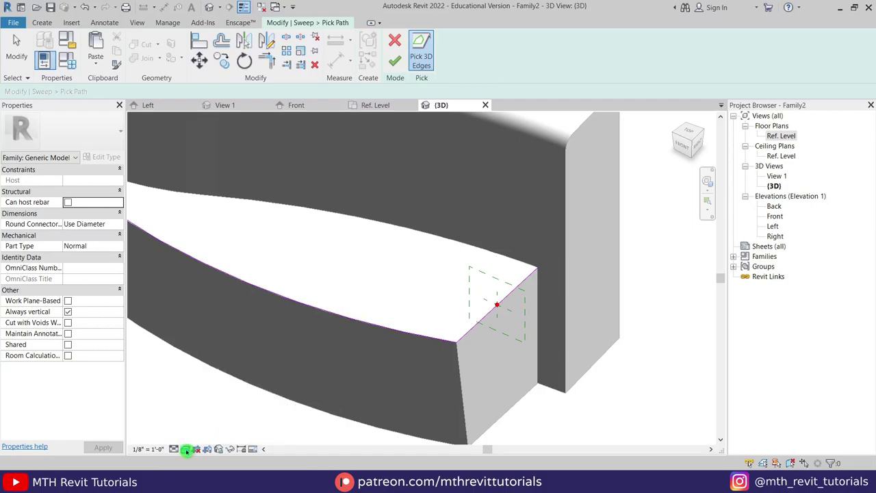
pyautogui.click(185, 450)
pyautogui.click(205, 401)
pyautogui.click(401, 331)
pyautogui.press('Escape')
pyautogui.moveTo(393, 307); pyautogui.dragTo(403, 311, button='middle')
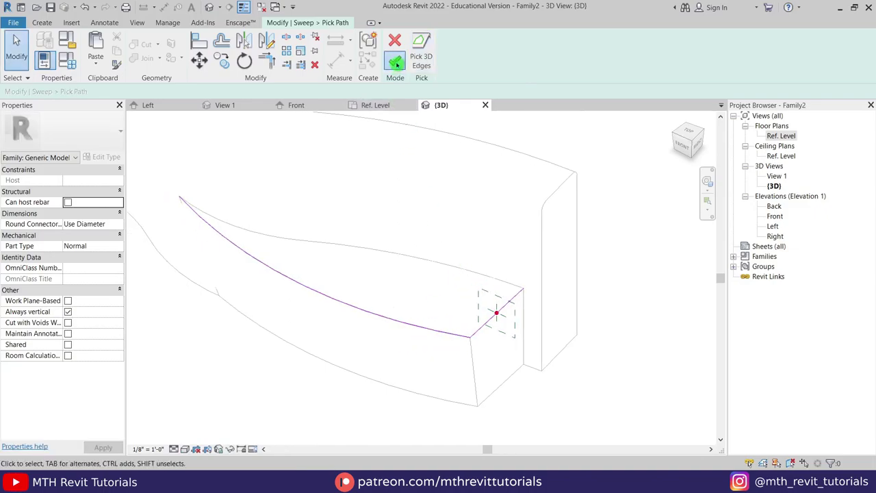
pyautogui.click(397, 65)
# From the front, sketch a corner-rounding arc from the seat's end face to its top as the void sweep profile
pyautogui.click(567, 51)
pyautogui.click(683, 146)
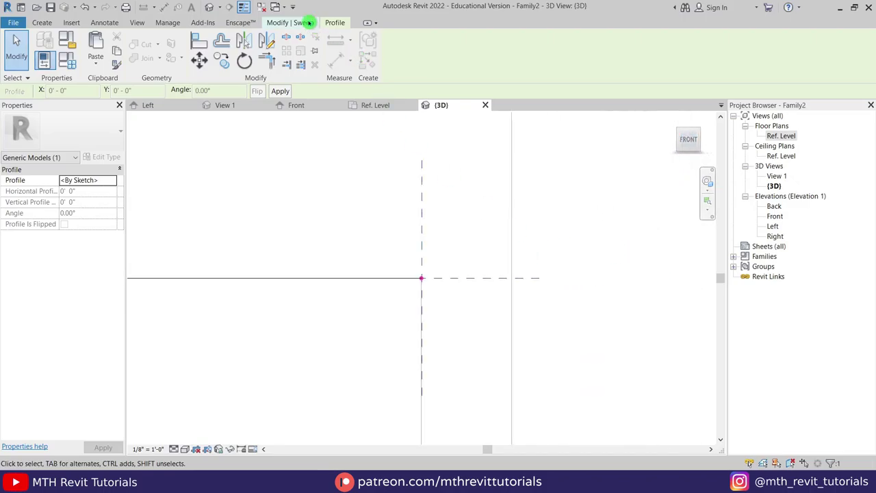
pyautogui.click(310, 22)
pyautogui.click(598, 62)
pyautogui.click(415, 52)
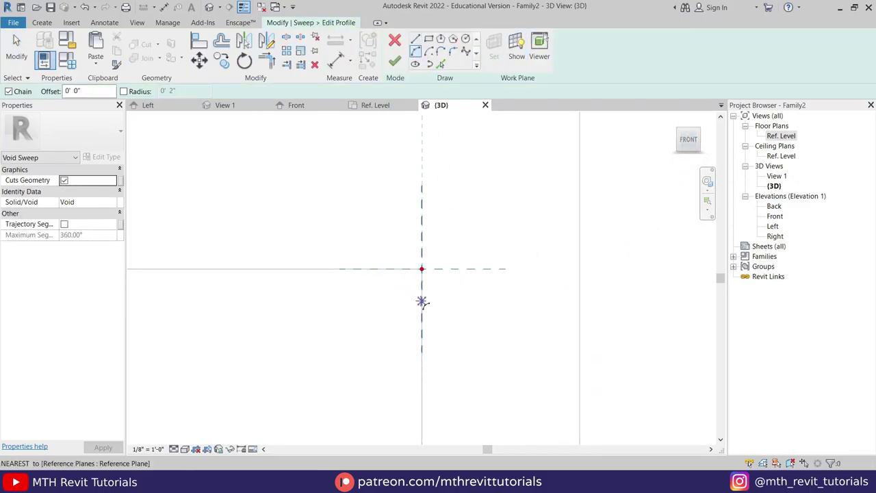
pyautogui.click(421, 288)
pyautogui.click(403, 269)
pyautogui.scroll(5, 414, 277)
pyautogui.click(415, 278)
# Close the profile with a vertical and a horizontal line from the arc's ends to the path point
pyautogui.click(416, 38)
pyautogui.click(443, 249)
pyautogui.click(443, 320)
pyautogui.click(443, 249)
pyautogui.press('Escape')
pyautogui.press('Escape')
pyautogui.moveTo(304, 198); pyautogui.dragTo(486, 360)
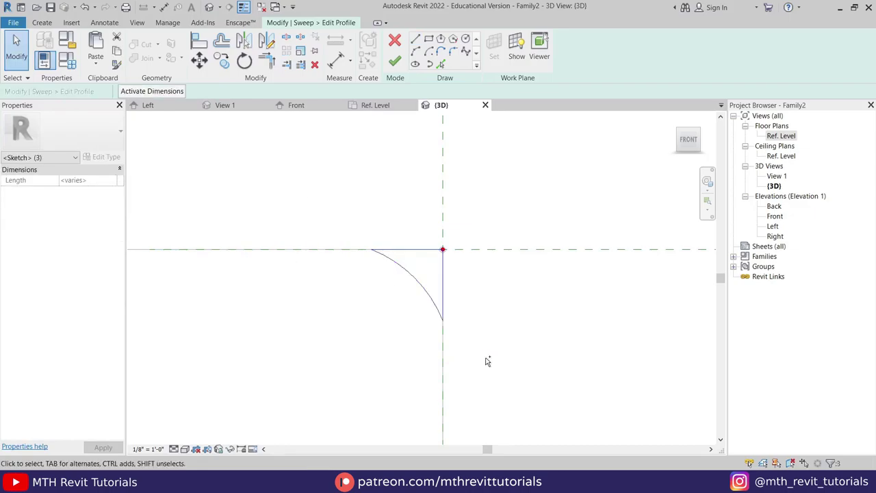
# Finish the profile and the void sweep to round the front seat's top end and front edges
pyautogui.moveTo(473, 219)
pyautogui.keyDown('shift'); pyautogui.mouseDown(button='middle')
pyautogui.moveTo(487, 203)
pyautogui.moveTo(425, 309)
pyautogui.moveTo(463, 252)
pyautogui.moveTo(452, 236)
pyautogui.mouseUp(button='middle'); pyautogui.keyUp('shift')
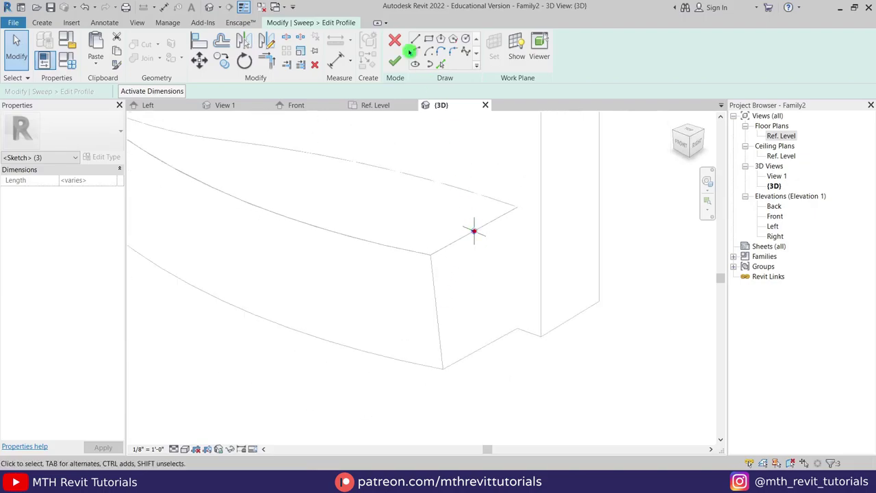
pyautogui.click(394, 61)
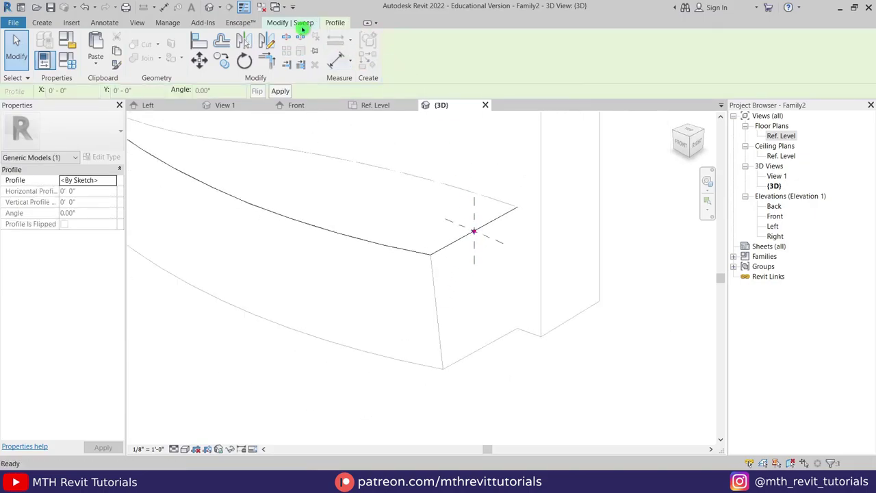
pyautogui.click(305, 29)
pyautogui.click(395, 63)
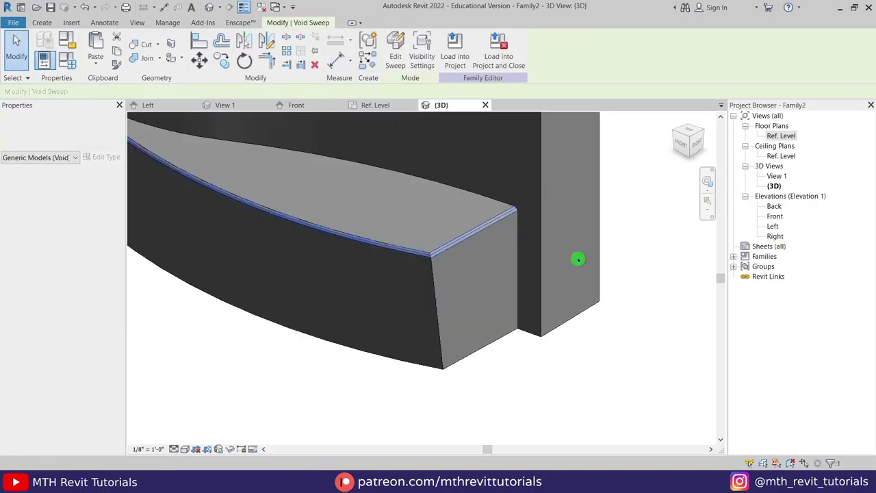
pyautogui.scroll(2, 454, 231)
pyautogui.scroll(1, 455, 230)
pyautogui.click(582, 308)
# Inspect the rounded seat edges and the overall bench shape in the 3D view
pyautogui.scroll(5, 358, 276)
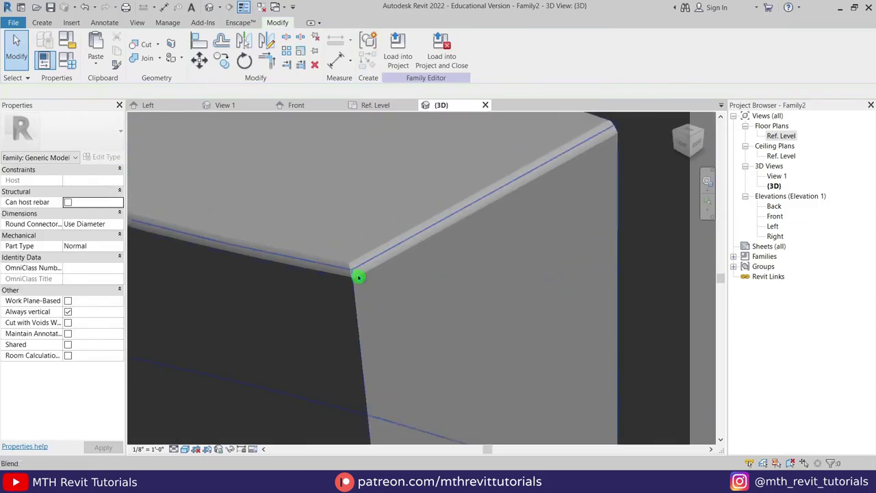
pyautogui.scroll(-5, 523, 234)
pyautogui.scroll(-2, 491, 208)
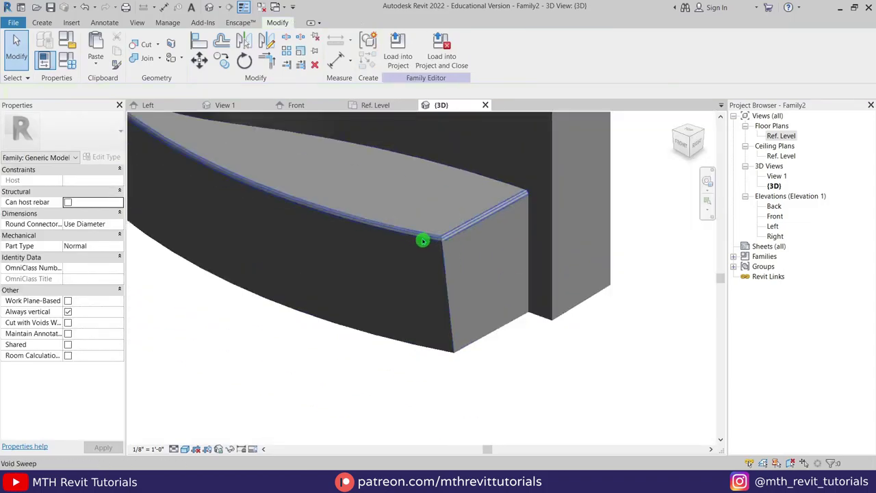
pyautogui.click(223, 56)
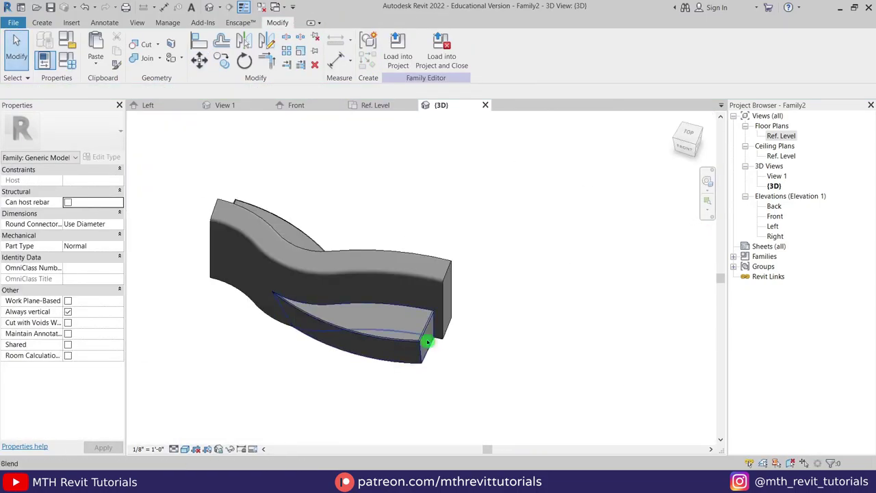
pyautogui.scroll(3, 438, 339)
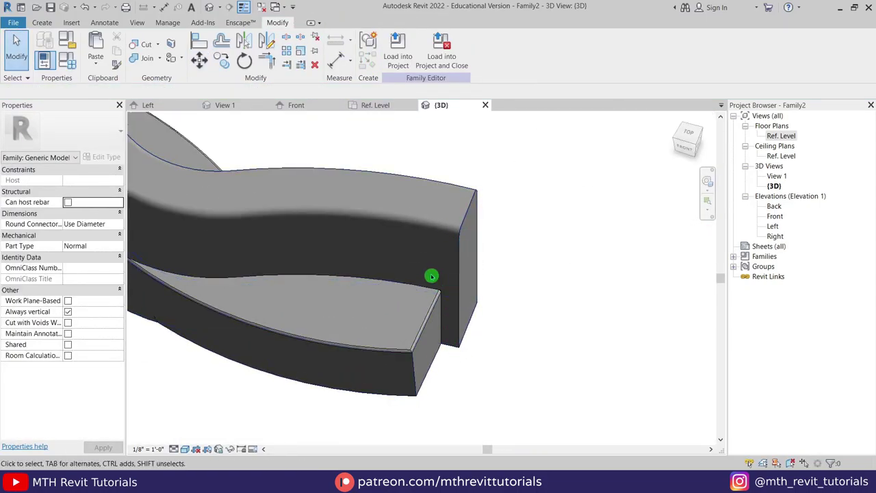
pyautogui.scroll(-4, 470, 308)
pyautogui.keyDown('shift'); pyautogui.moveTo(471, 310); pyautogui.dragTo(497, 324, button='middle'); pyautogui.keyUp('shift')
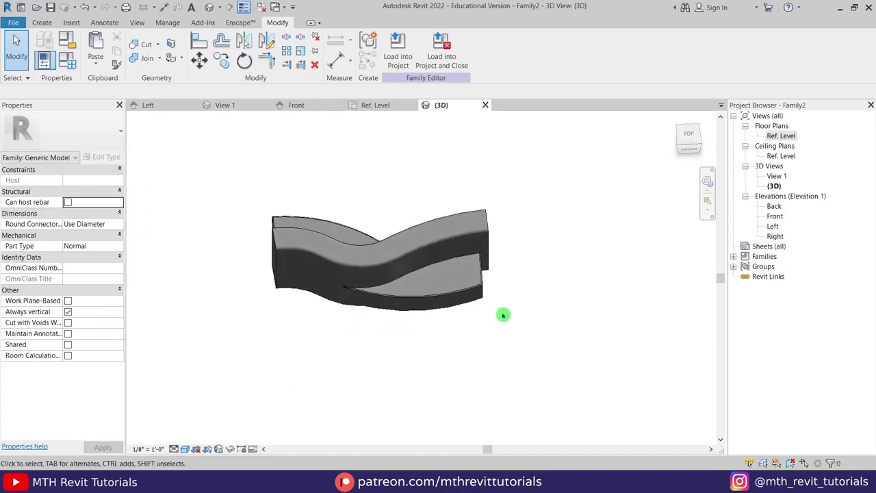
# On the Ref. Level plan, sketch a void extrusion rectangle from the right reference plane outward, covering the protruding backrest end
pyautogui.doubleClick(782, 135)
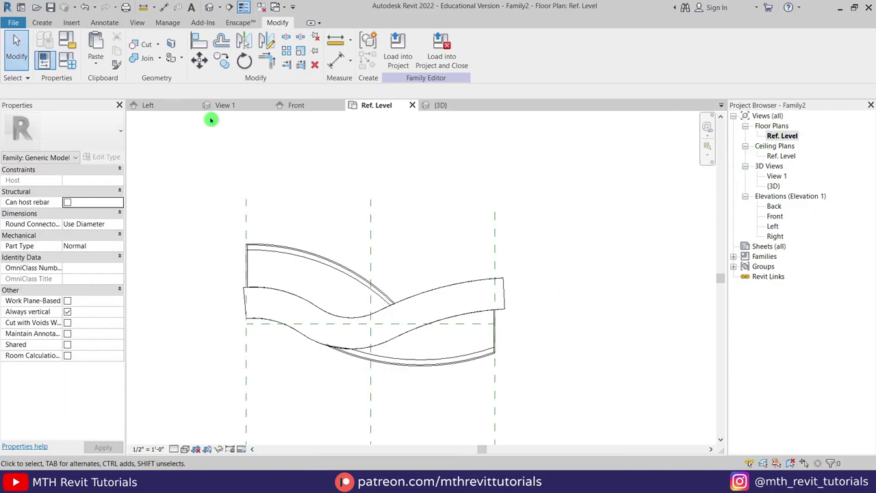
pyautogui.click(42, 23)
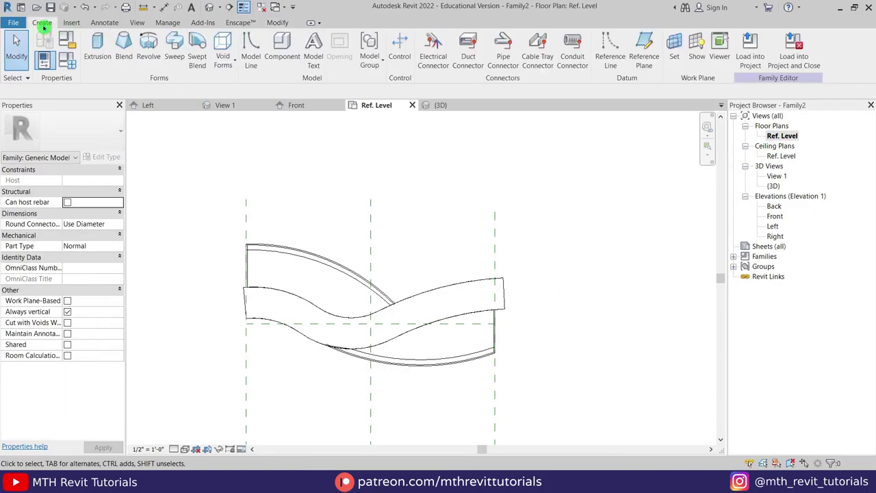
pyautogui.click(219, 63)
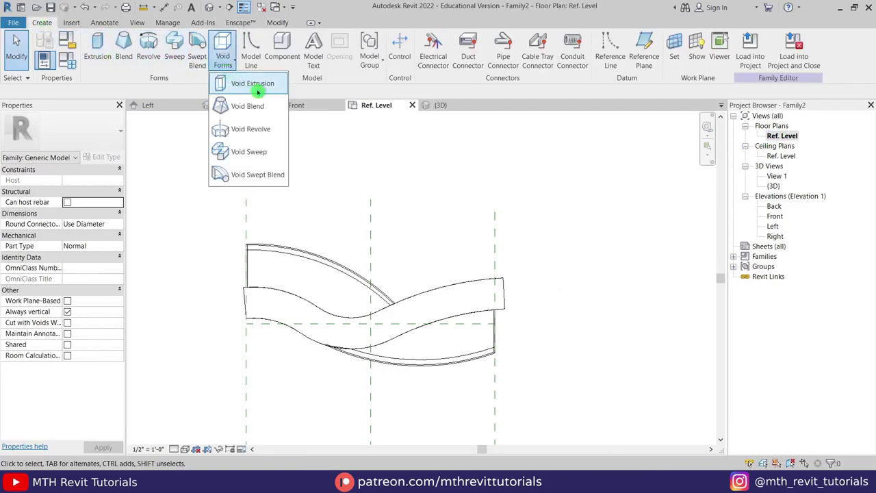
pyautogui.click(259, 90)
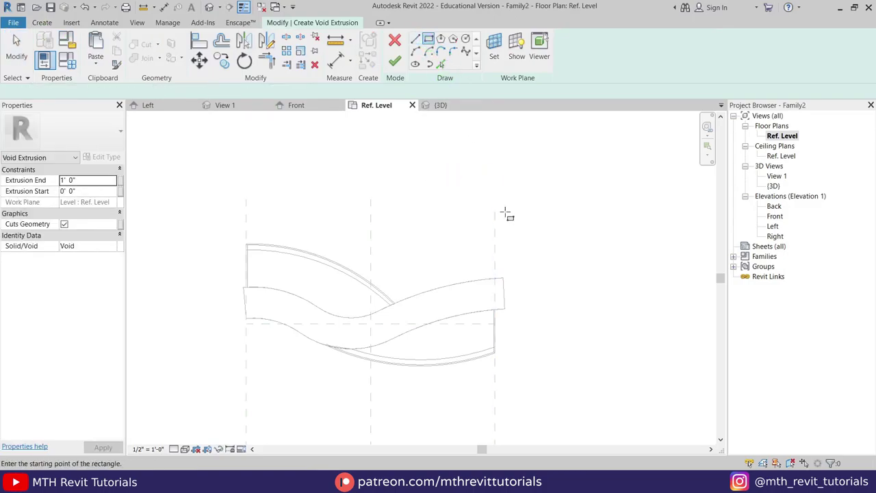
pyautogui.click(496, 212)
pyautogui.click(551, 403)
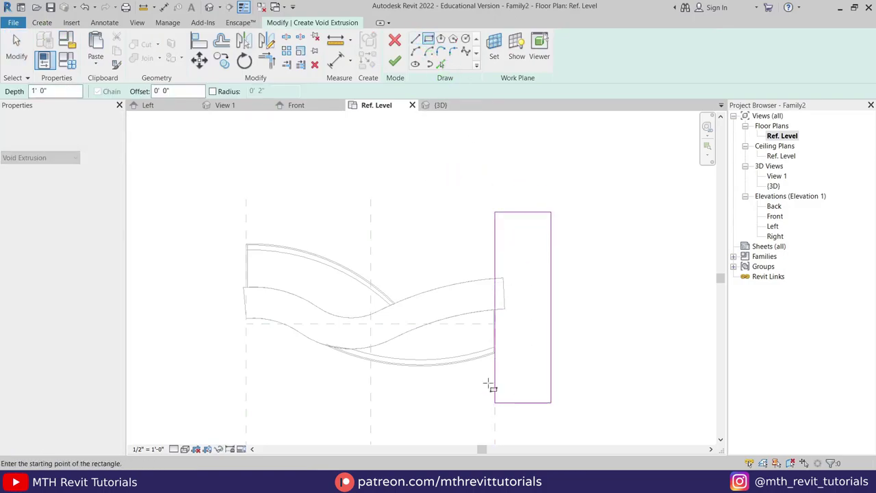
# Add a second void rectangle from the left reference plane outward, about 2' 5" by 6' 7", and finish the void extrusion
pyautogui.click(246, 207)
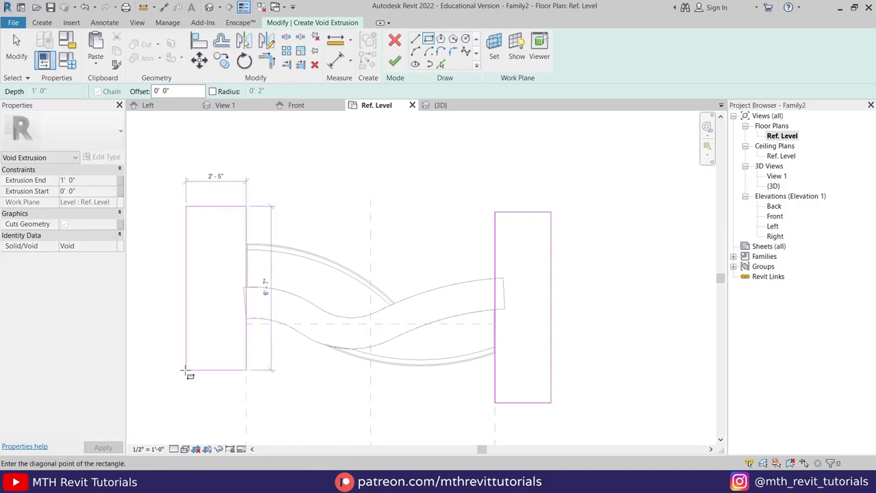
pyautogui.click(185, 370)
pyautogui.click(394, 60)
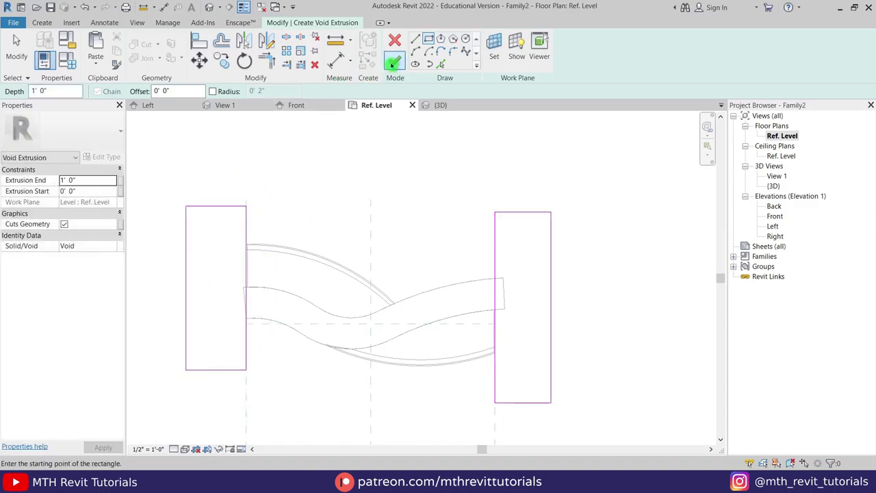
pyautogui.click(210, 7)
pyautogui.keyDown('shift'); pyautogui.moveTo(507, 319); pyautogui.dragTo(407, 251, button='middle'); pyautogui.keyUp('shift')
pyautogui.scroll(4, 420, 339)
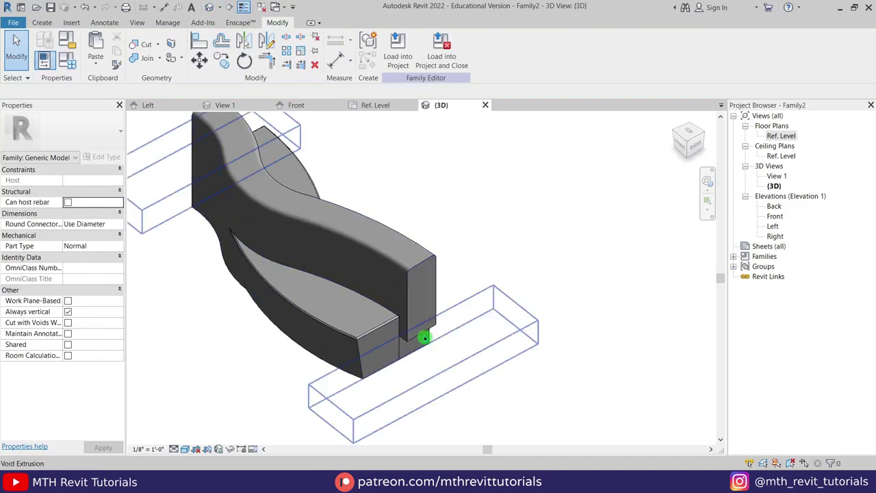
# Stretch the void extrusion upward past the top of the backrest so it trims both protruding bench ends
pyautogui.click(473, 354)
pyautogui.keyDown('shift'); pyautogui.moveTo(365, 299); pyautogui.dragTo(352, 278, button='middle'); pyautogui.keyUp('shift')
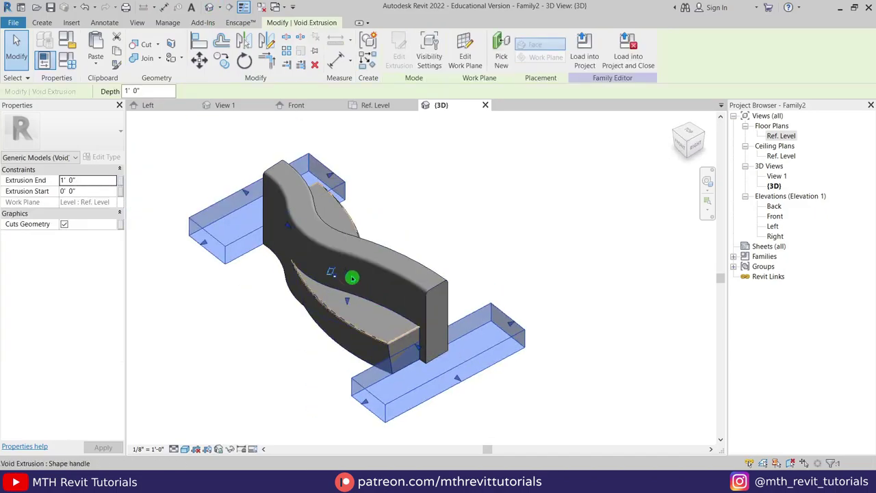
pyautogui.moveTo(349, 278); pyautogui.dragTo(397, 286)
pyautogui.click(564, 346)
# Inspect the trimmed bench end and compare it with the recessed end panel in the reference sketch in Picasa Photo Viewer
pyautogui.keyDown('shift'); pyautogui.moveTo(251, 367); pyautogui.dragTo(426, 379, button='middle'); pyautogui.keyUp('shift')
pyautogui.scroll(2, 426, 380)
pyautogui.click(339, 481)
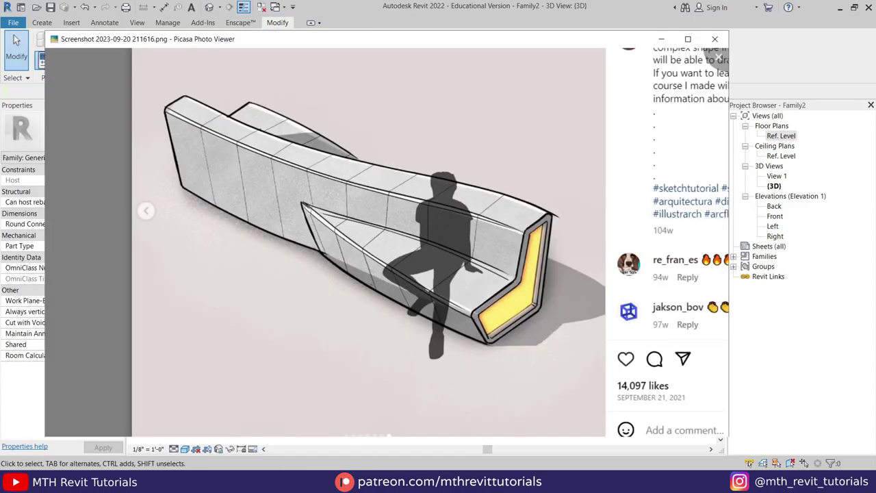
pyautogui.scroll(3, 525, 293)
pyautogui.scroll(2, 540, 250)
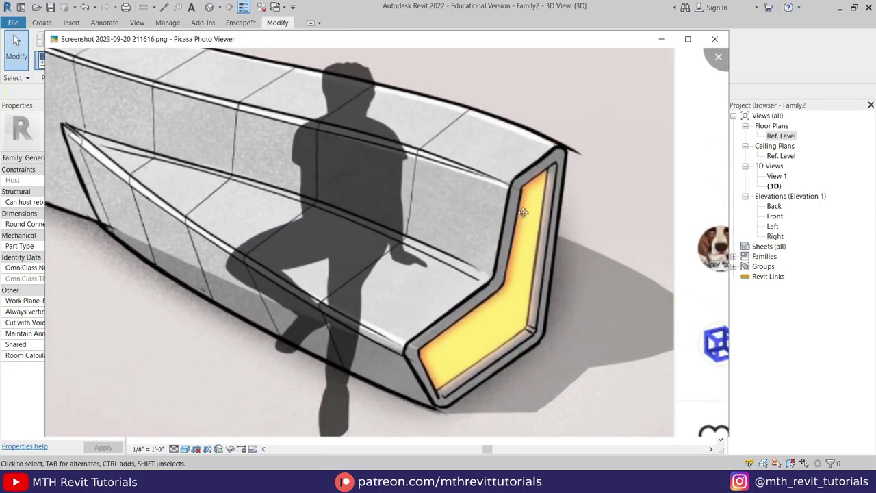
pyautogui.click(528, 7)
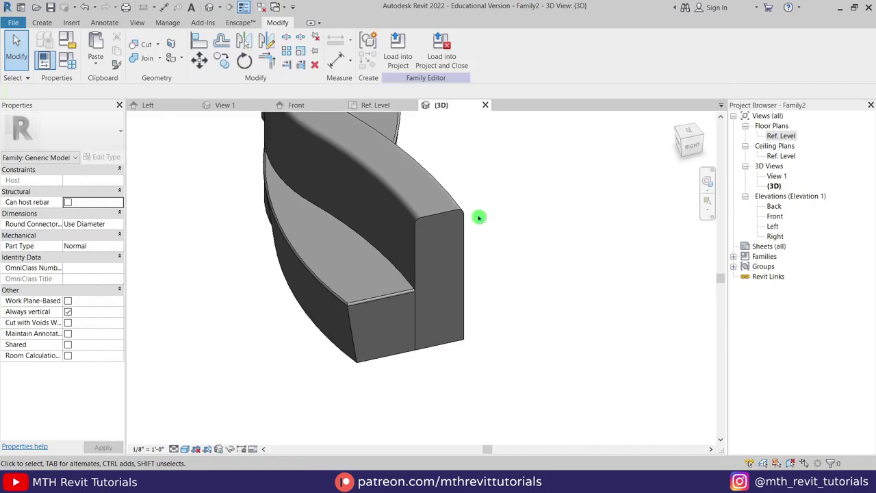
pyautogui.scroll(-1, 482, 242)
pyautogui.moveTo(399, 235); pyautogui.dragTo(380, 276, button='middle')
# In the right-facing 3D view, start a void extrusion with the backrest's flat end face as its work plane
pyautogui.click(694, 152)
pyautogui.click(694, 150)
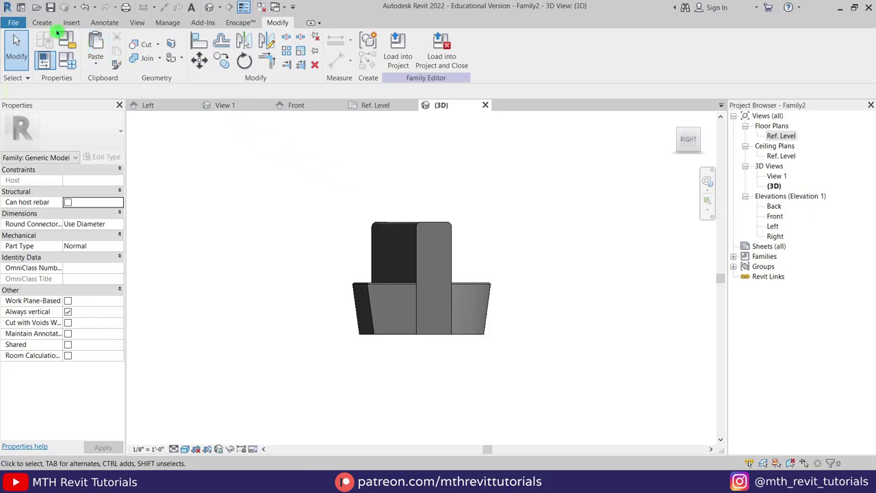
pyautogui.click(42, 22)
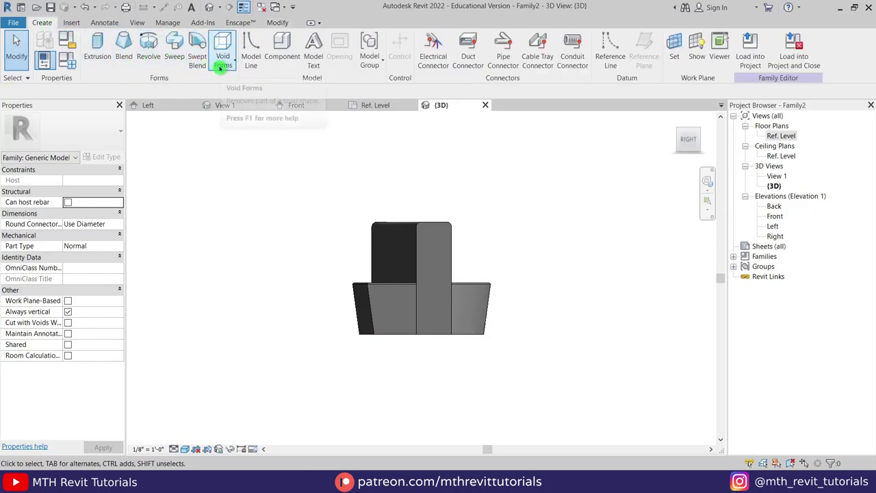
pyautogui.click(221, 67)
pyautogui.click(241, 83)
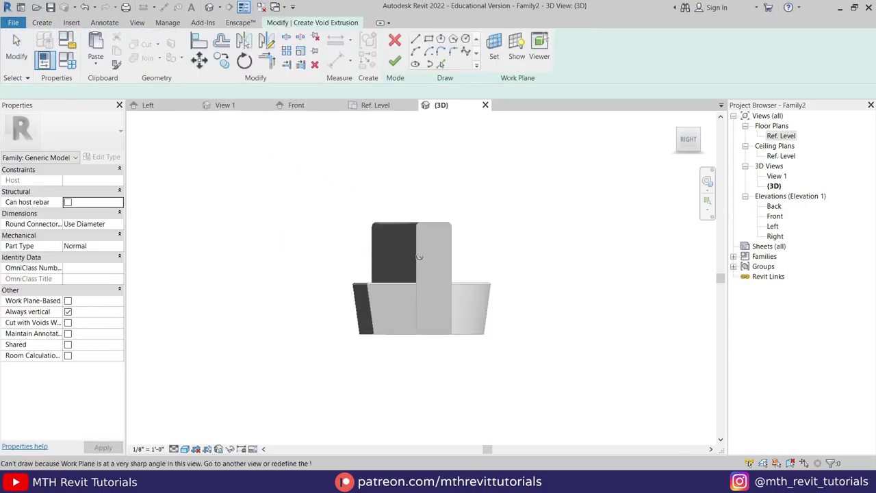
pyautogui.click(495, 59)
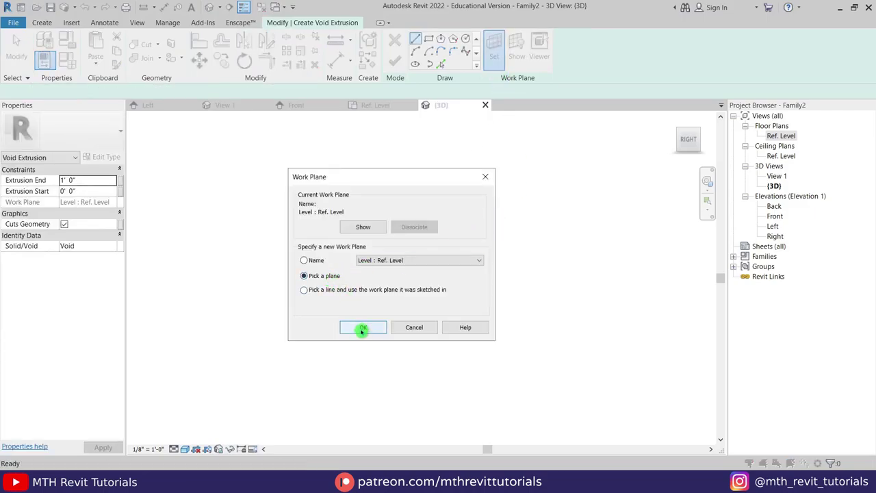
pyautogui.click(363, 328)
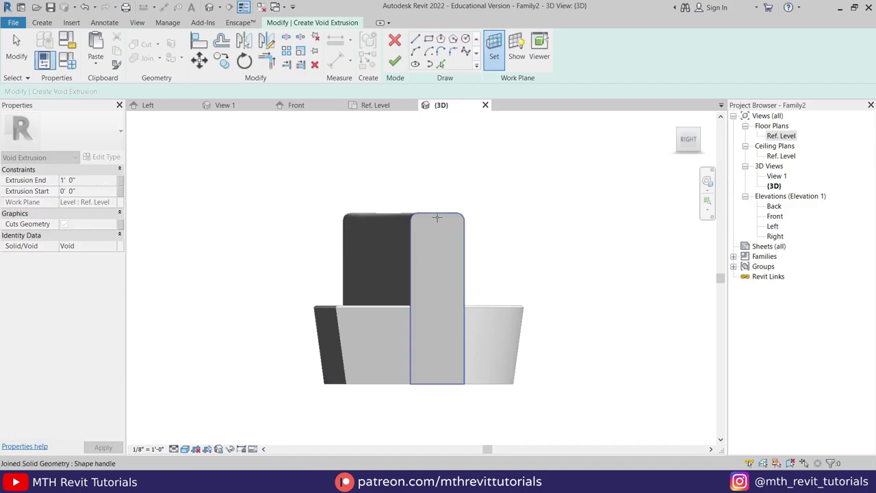
pyautogui.click(438, 217)
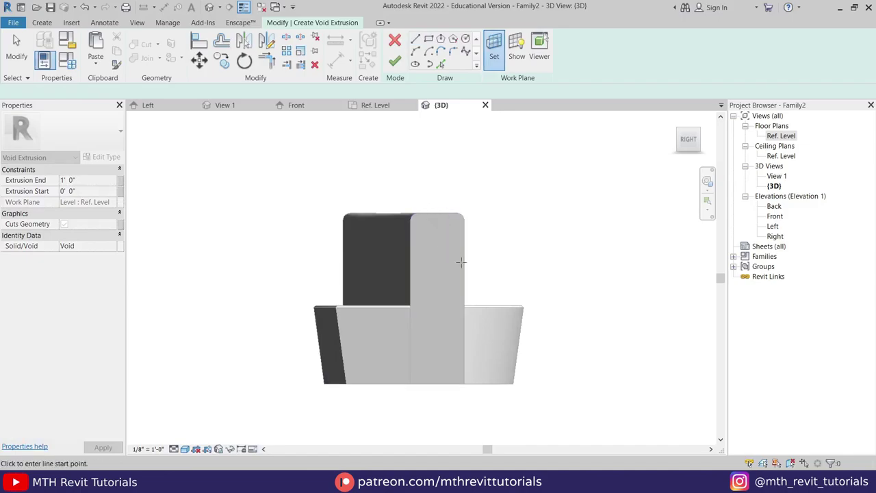
# Offset the whole edge chain of the backrest's end face 1" inward as sketch lines, unjoining the elements that conflict
pyautogui.click(440, 63)
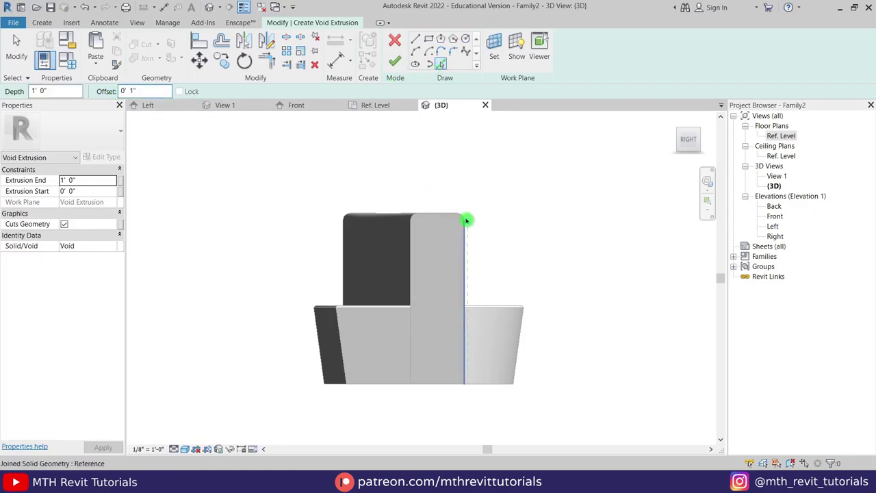
pyautogui.scroll(3, 466, 220)
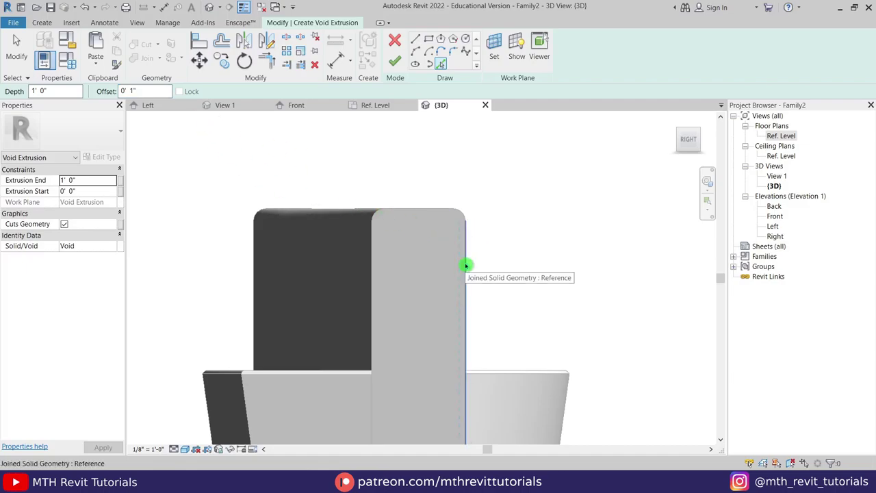
pyautogui.press('Tab')
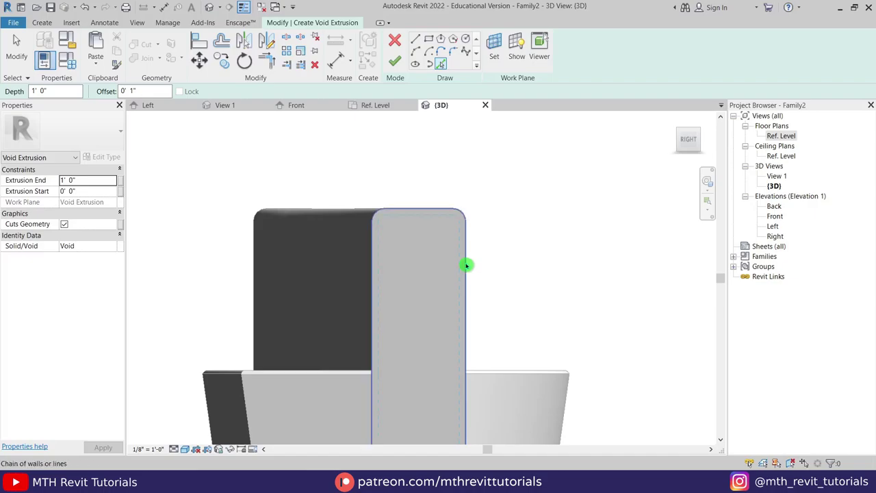
pyautogui.click(467, 265)
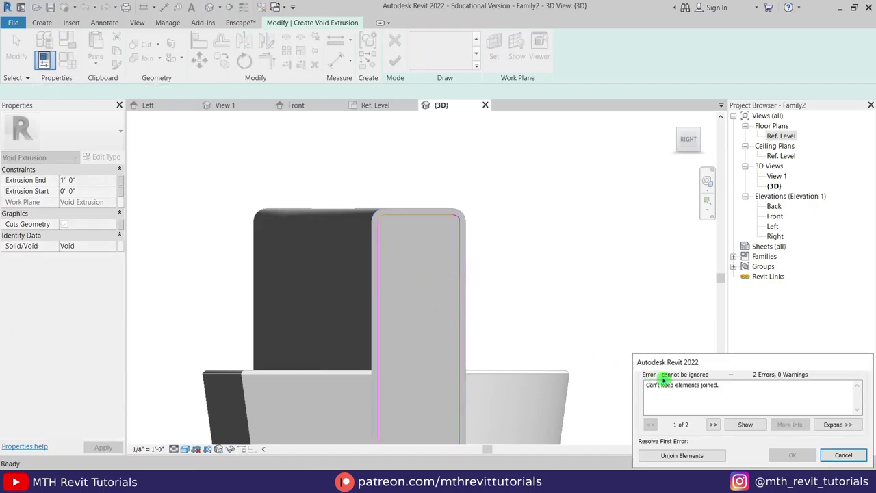
pyautogui.click(682, 456)
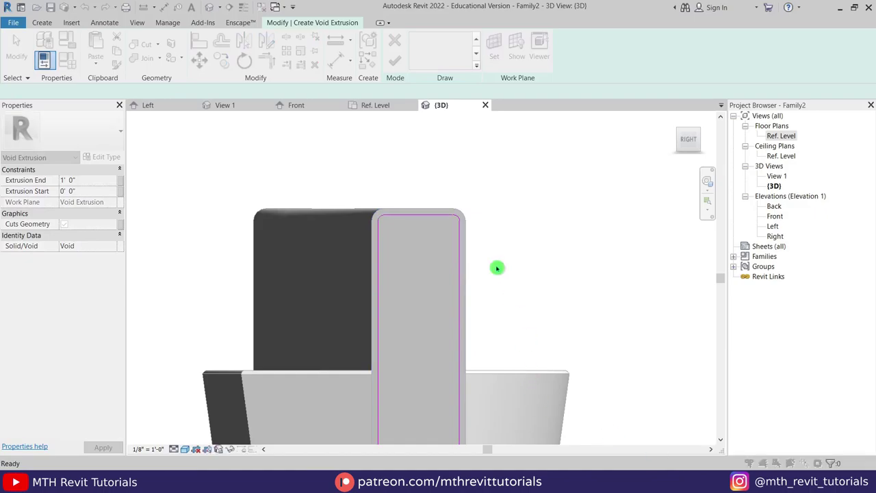
pyautogui.scroll(-3, 496, 269)
pyautogui.moveTo(465, 280); pyautogui.dragTo(487, 247, button='middle')
pyautogui.scroll(2, 420, 345)
# Offset the upper, front and bottom edges of the seat's end face 1" inward as sketch lines
pyautogui.click(444, 67)
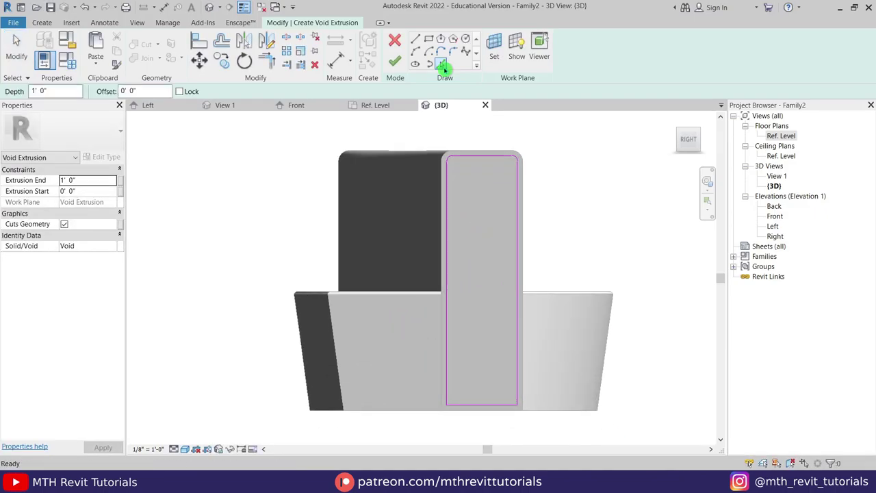
pyautogui.write('1')
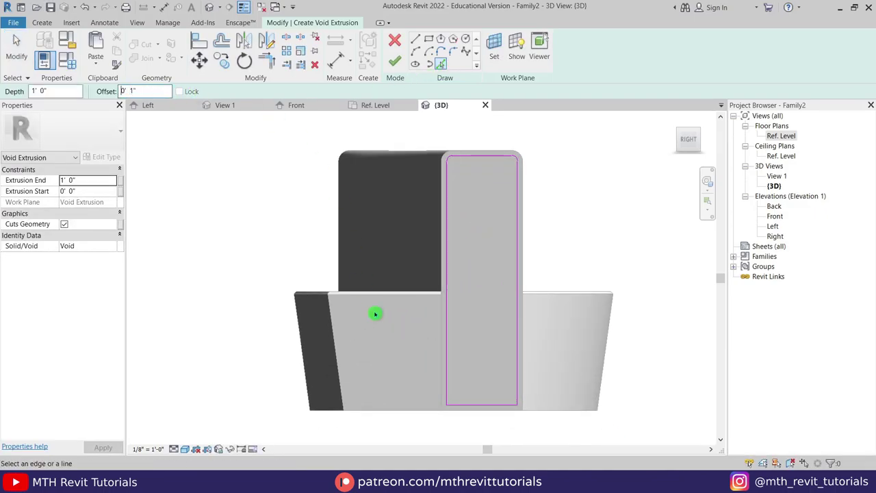
pyautogui.click(371, 300)
pyautogui.click(339, 336)
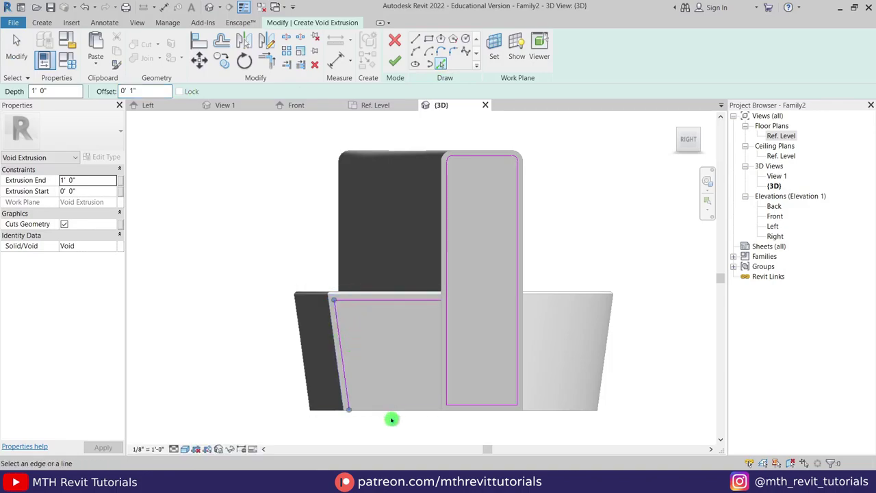
pyautogui.click(395, 411)
# Trim the seat outline's lower front corner and extend its upper line to the backrest's inner vertical line
pyautogui.press('Escape')
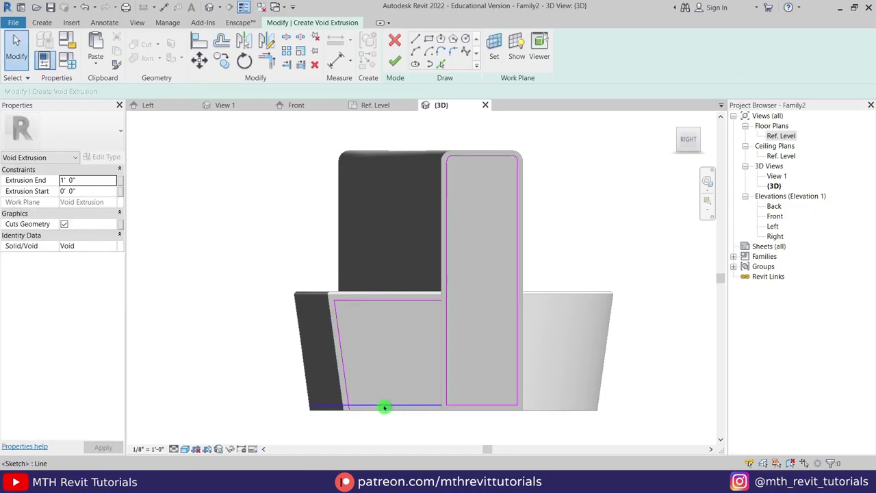
pyautogui.press('t')
pyautogui.press('r')
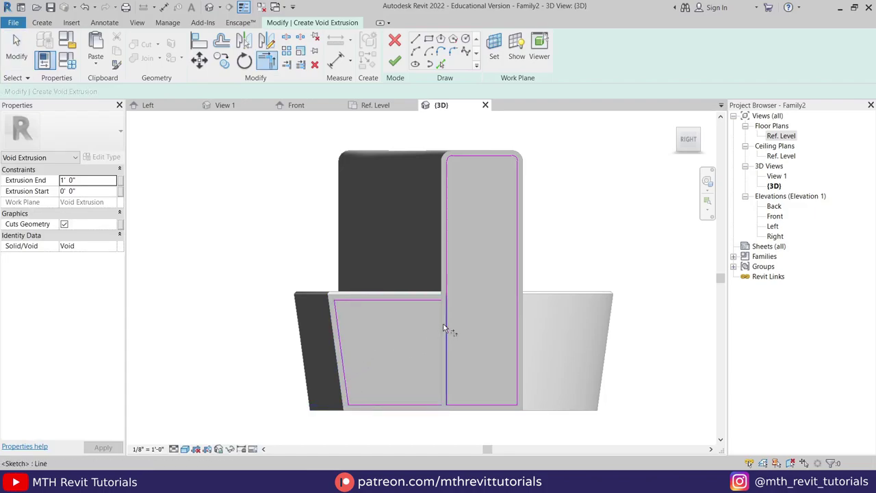
pyautogui.click(435, 302)
pyautogui.click(452, 275)
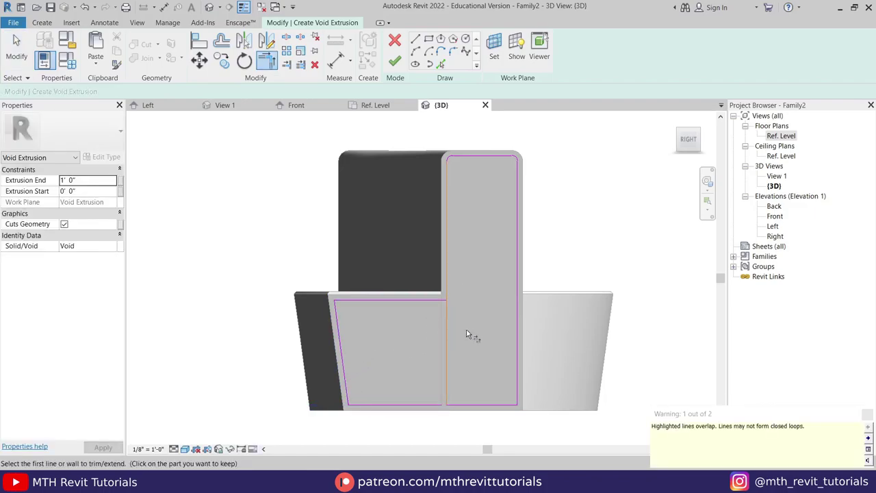
# Delete the overlapping vertical sketch line and the leftover segment between the seat and backrest outlines
pyautogui.press('Escape')
pyautogui.moveTo(473, 354); pyautogui.dragTo(422, 349)
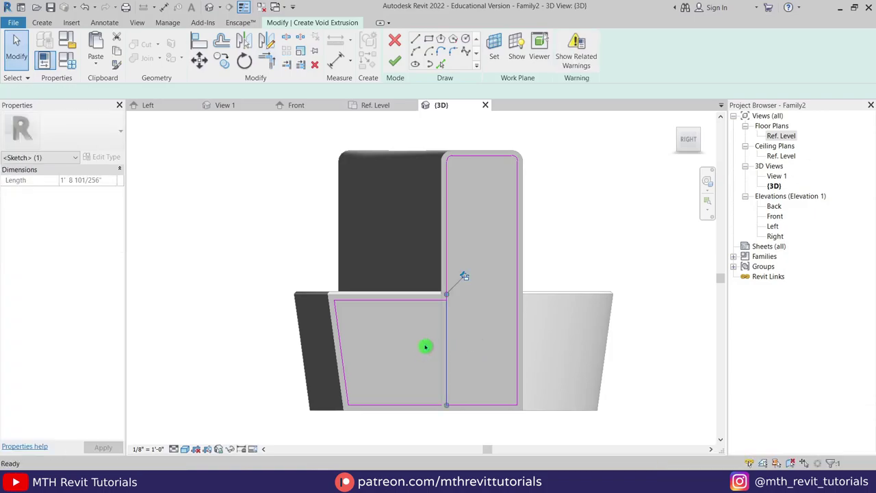
pyautogui.press('Delete')
pyautogui.moveTo(423, 358); pyautogui.dragTo(446, 381, button='middle')
pyautogui.scroll(1, 445, 380)
pyautogui.moveTo(461, 354); pyautogui.dragTo(458, 389)
pyautogui.press('Delete')
# Trim the seat's bottom line to the backrest's outer vertical line to close the combined L-shaped outline
pyautogui.press('t')
pyautogui.press('r')
pyautogui.click(419, 365)
pyautogui.click(509, 361)
pyautogui.moveTo(462, 280)
pyautogui.mouseDown(button='middle')
pyautogui.moveTo(437, 404)
pyautogui.moveTo(467, 318)
pyautogui.mouseUp(button='middle')
pyautogui.press('Escape')
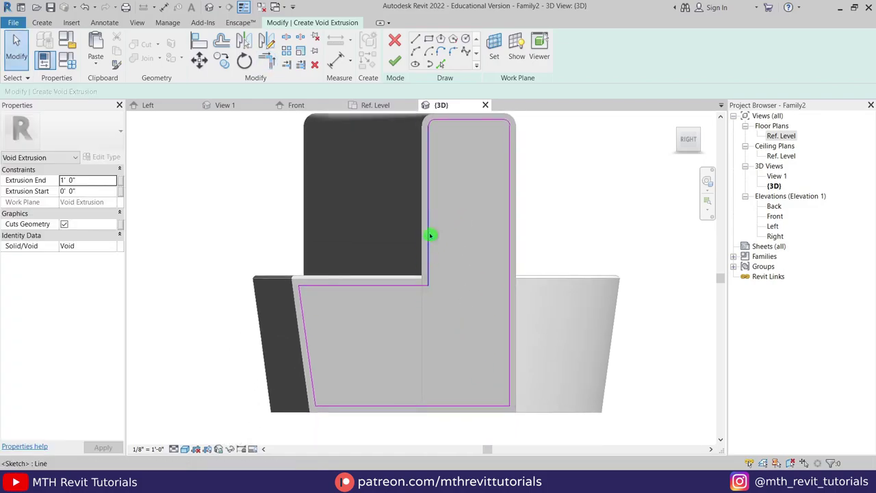
# Fillet the inner seat-to-backrest corner and the seat's upper front corner of the outline with a 2" radius
pyautogui.click(453, 51)
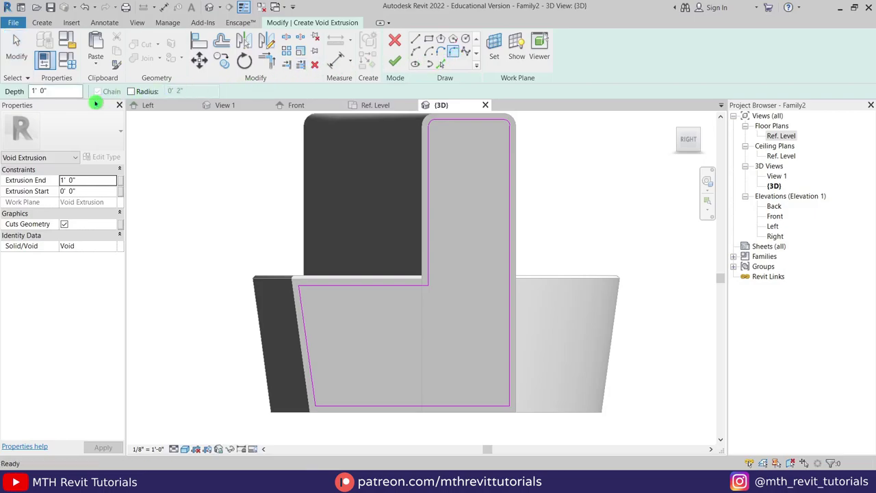
pyautogui.click(131, 91)
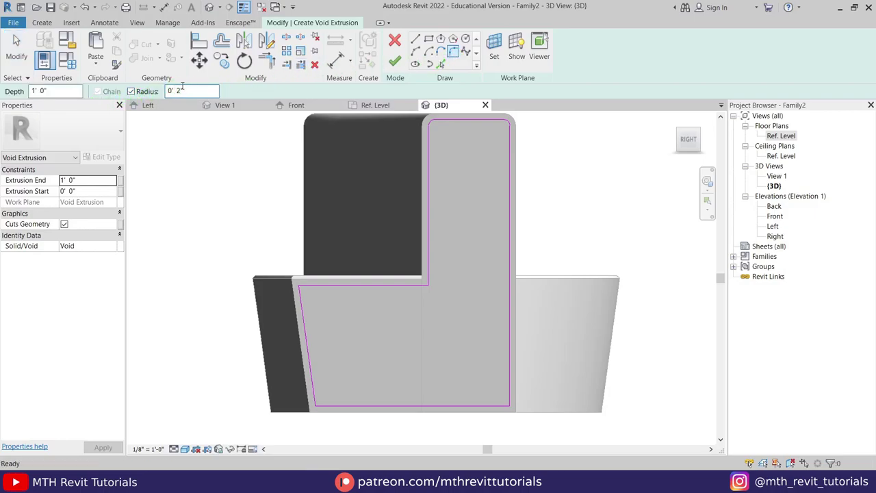
pyautogui.scroll(2, 406, 297)
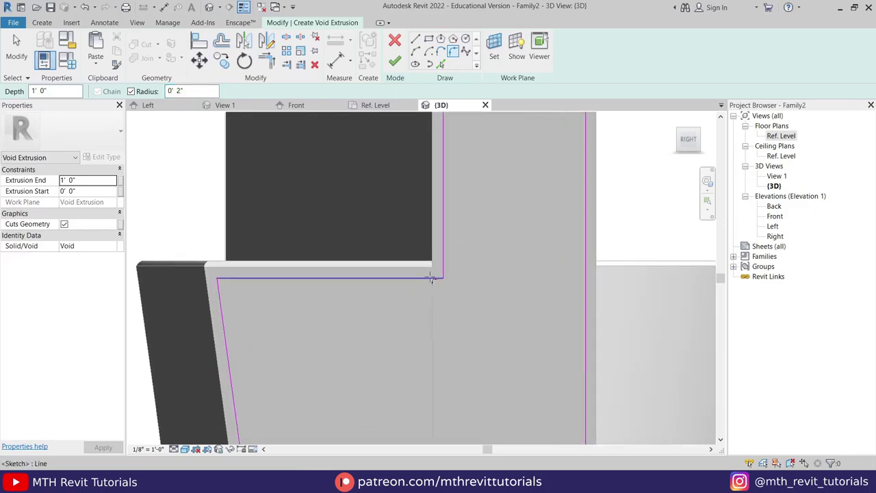
pyautogui.click(445, 252)
pyautogui.click(239, 278)
pyautogui.click(223, 299)
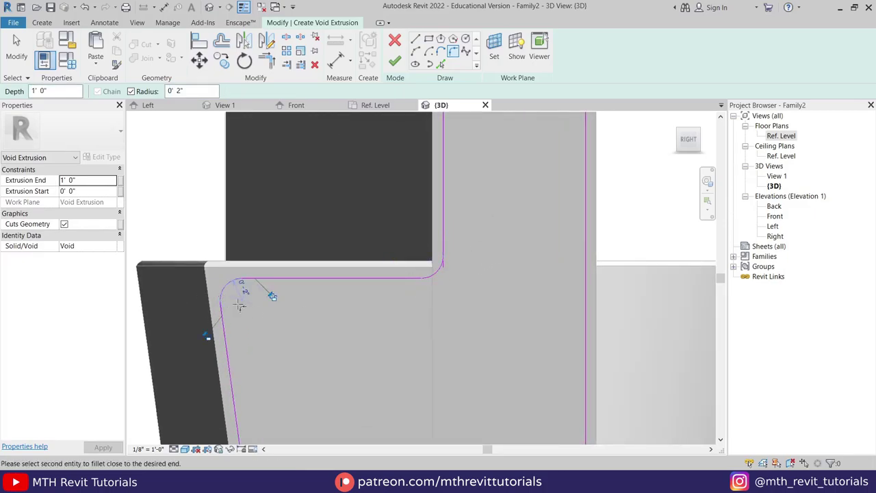
# Fillet the two bottom corners of the L-shaped outline with the 2" radius
pyautogui.scroll(-1, 235, 384)
pyautogui.moveTo(235, 404); pyautogui.dragTo(233, 319, button='middle')
pyautogui.click(235, 354)
pyautogui.click(250, 391)
pyautogui.click(444, 392)
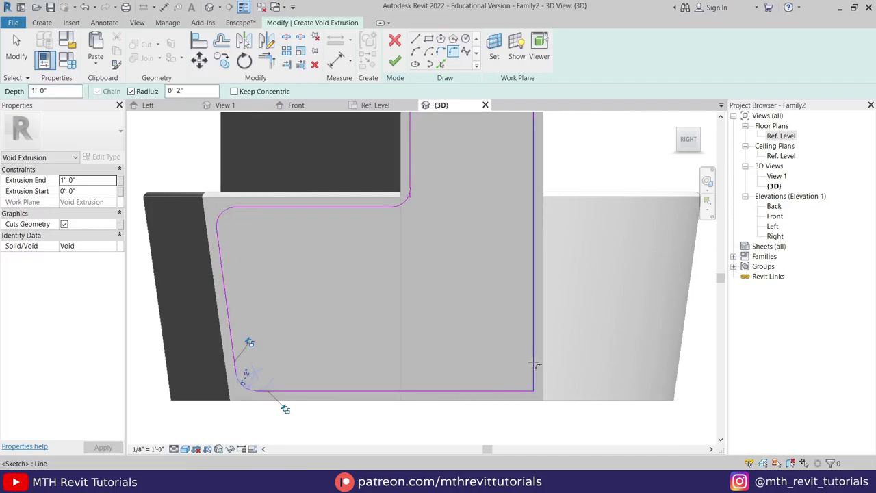
pyautogui.click(534, 363)
# Delete the stray line segment at the inner fillet and finish the void extrusion to recess the bench end
pyautogui.scroll(-3, 498, 345)
pyautogui.click(395, 61)
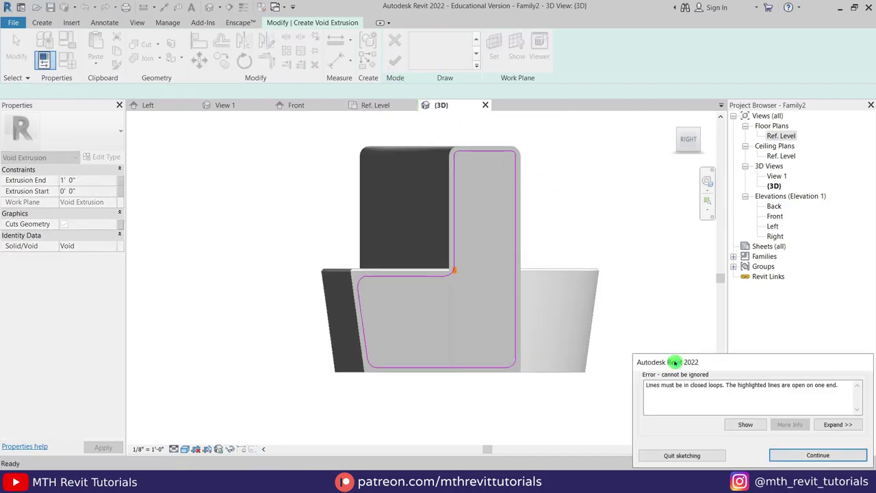
pyautogui.click(818, 456)
pyautogui.scroll(5, 449, 277)
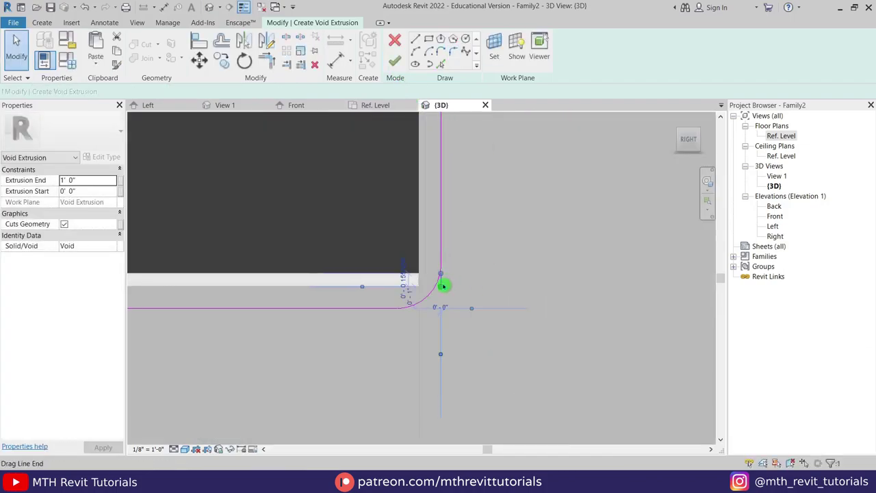
pyautogui.press('Delete')
pyautogui.scroll(-3, 405, 236)
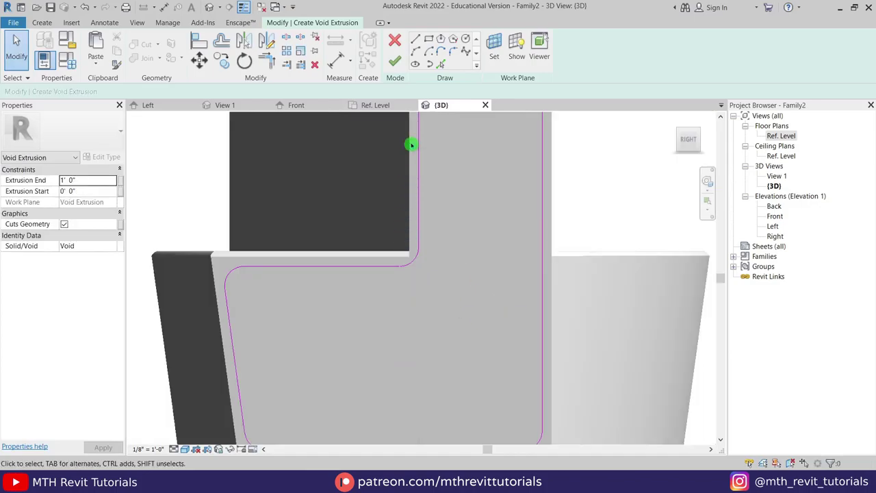
pyautogui.click(399, 63)
pyautogui.keyDown('shift'); pyautogui.moveTo(417, 199); pyautogui.dragTo(512, 349, button='middle'); pyautogui.keyUp('shift')
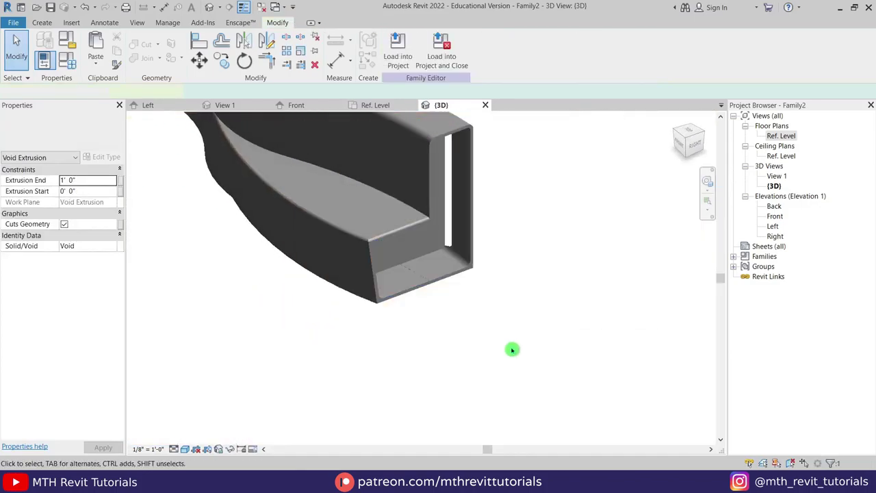
# Examine the recessed bench end, checking the void extrusion and the backrest sweep around it
pyautogui.click(512, 350)
pyautogui.keyDown('shift'); pyautogui.moveTo(413, 319); pyautogui.dragTo(430, 193, button='middle'); pyautogui.keyUp('shift')
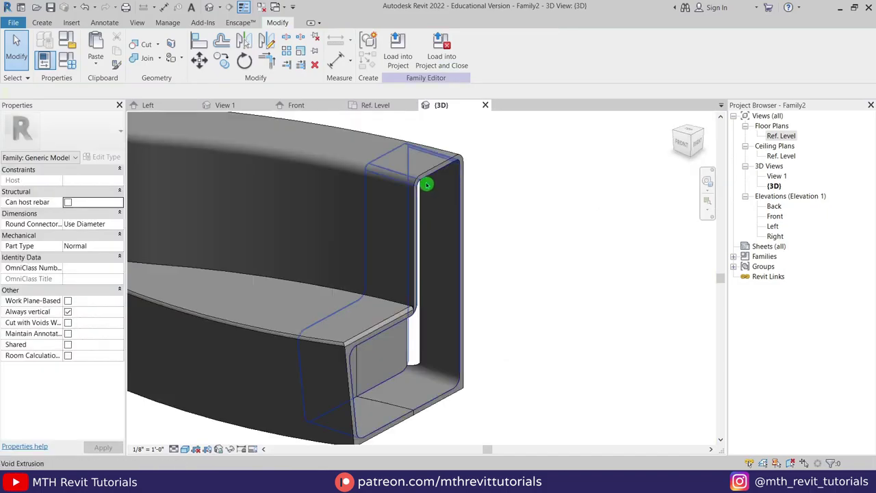
pyautogui.click(427, 187)
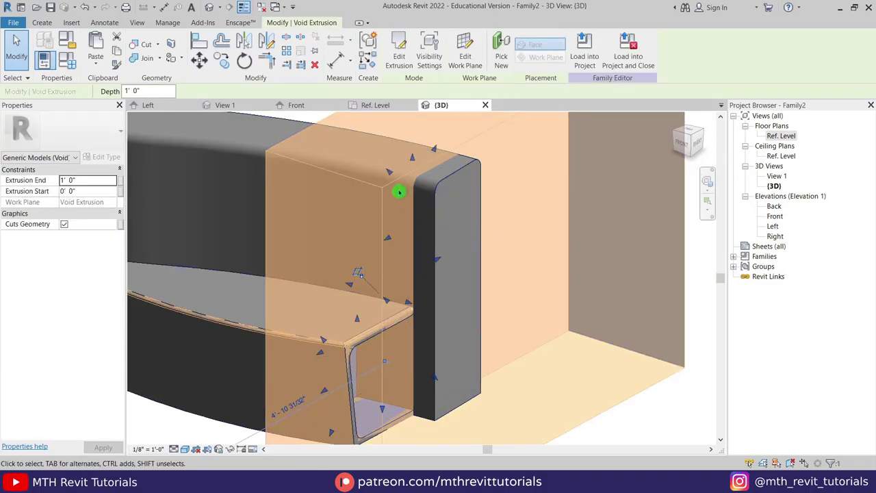
pyautogui.press('Escape')
pyautogui.scroll(-3, 421, 196)
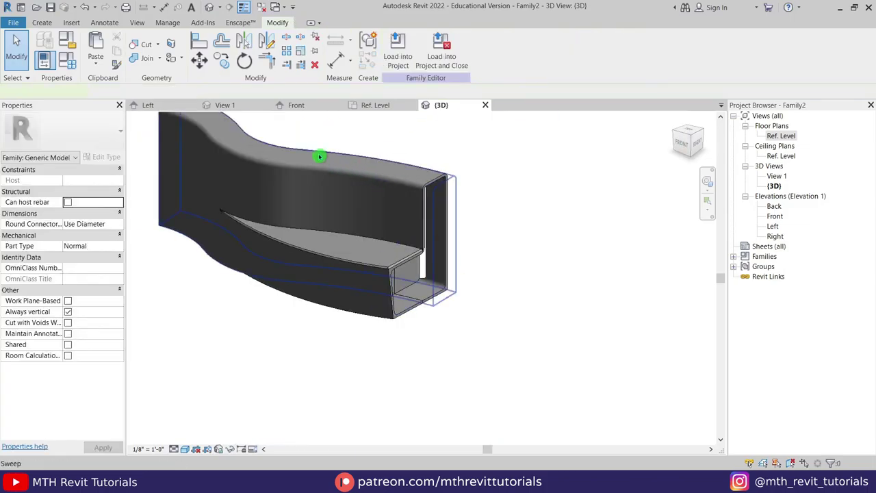
pyautogui.click(320, 157)
pyautogui.keyDown('shift'); pyautogui.moveTo(434, 366); pyautogui.dragTo(345, 319, button='middle'); pyautogui.keyUp('shift')
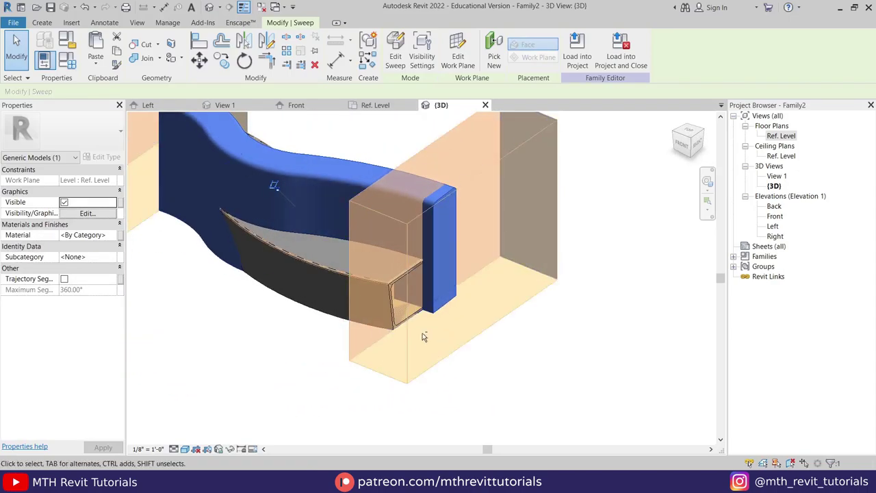
pyautogui.scroll(3, 397, 316)
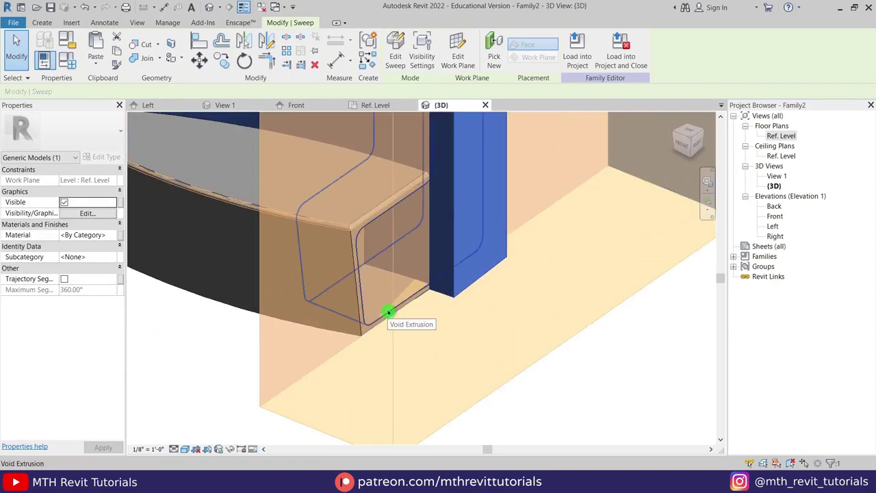
# In the front view, stretch the recess void's outer face past the bench end and move its inner face closer to that end
pyautogui.click(387, 312)
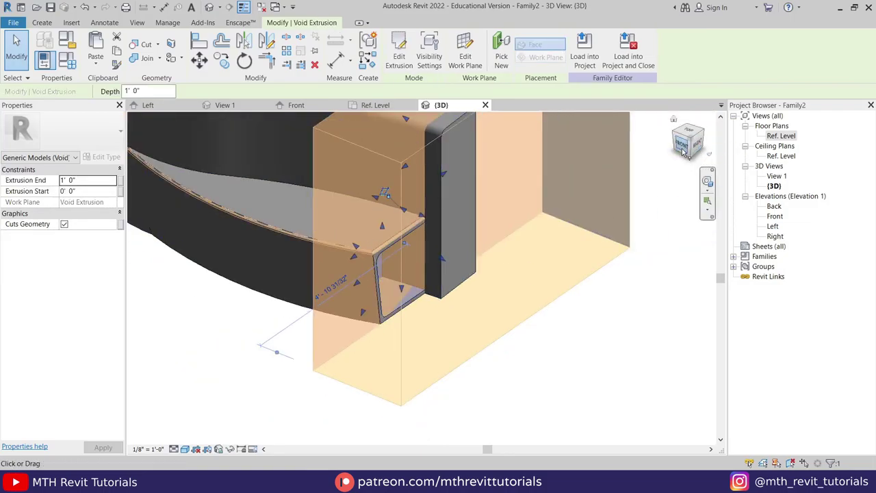
pyautogui.click(684, 149)
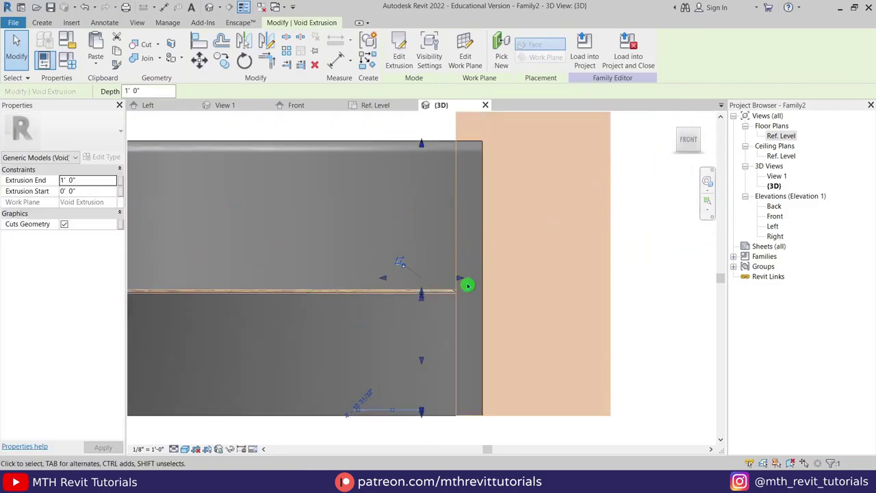
pyautogui.moveTo(459, 281); pyautogui.dragTo(534, 280)
pyautogui.moveTo(349, 290); pyautogui.dragTo(437, 295)
pyautogui.scroll(-2, 474, 251)
pyautogui.scroll(-1, 489, 274)
pyautogui.click(556, 300)
# Recess the opposite bench end with a void extrusion sketched as an inset outline of the backrest and seat
pyautogui.keyDown('shift'); pyautogui.moveTo(553, 301); pyautogui.dragTo(453, 368, button='middle'); pyautogui.keyUp('shift')
pyautogui.scroll(2, 461, 300)
pyautogui.keyDown('shift'); pyautogui.moveTo(511, 288); pyautogui.dragTo(347, 226, button='middle'); pyautogui.keyUp('shift')
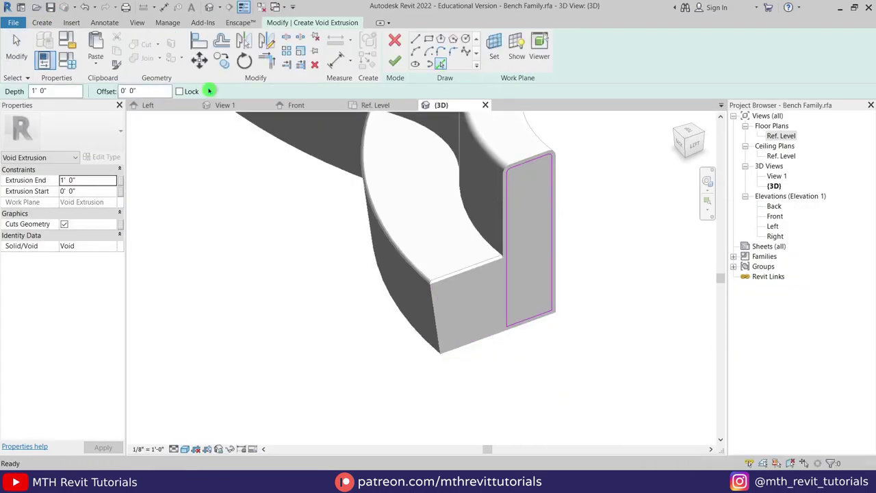
pyautogui.press('Escape')
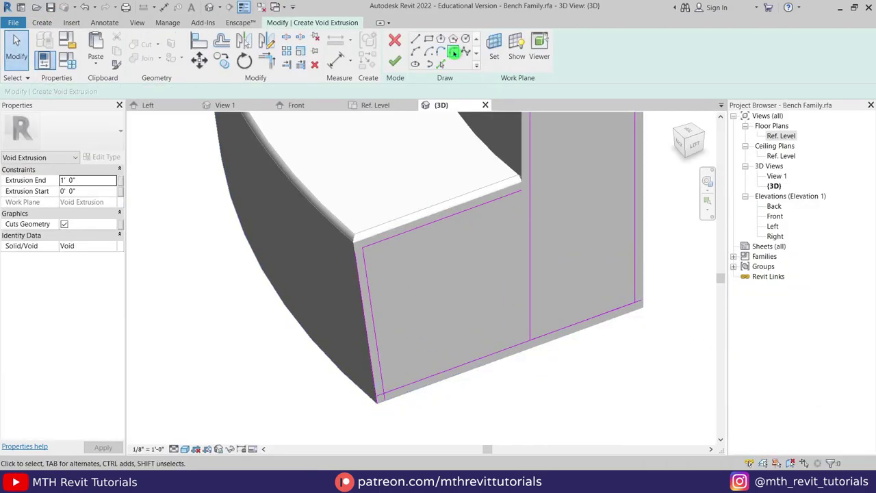
pyautogui.scroll(3, 472, 254)
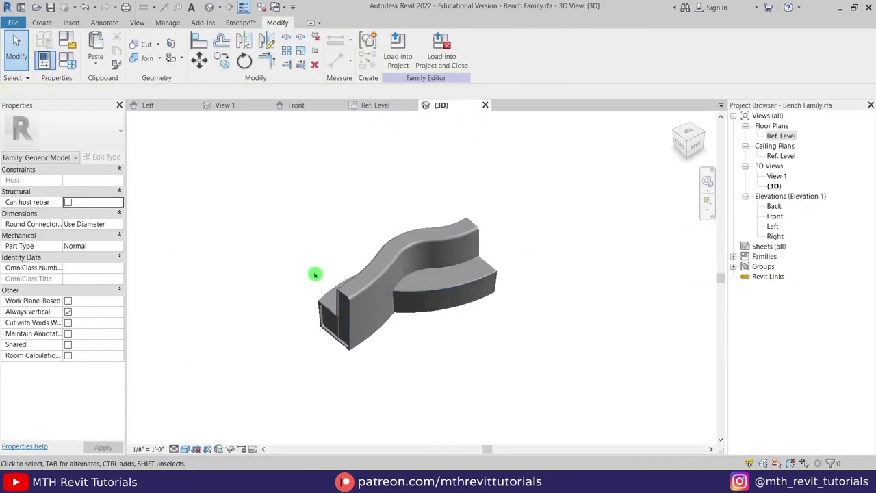
# Select the whole bench and filter the void forms out, keeping only the Generic Models solids selected
pyautogui.moveTo(329, 294)
pyautogui.keyDown('shift'); pyautogui.mouseDown(button='middle')
pyautogui.moveTo(459, 285)
pyautogui.moveTo(384, 295)
pyautogui.mouseUp(button='middle'); pyautogui.keyUp('shift')
pyautogui.moveTo(550, 273); pyautogui.dragTo(388, 274, button='middle')
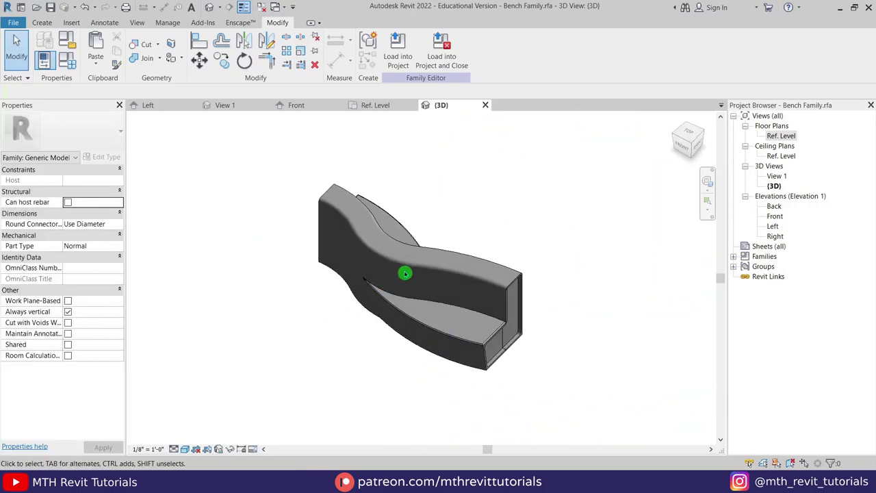
pyautogui.moveTo(425, 295)
pyautogui.keyDown('shift'); pyautogui.mouseDown(button='middle')
pyautogui.moveTo(469, 258)
pyautogui.moveTo(393, 280)
pyautogui.moveTo(395, 267)
pyautogui.moveTo(248, 259)
pyautogui.moveTo(446, 278)
pyautogui.mouseUp(button='middle'); pyautogui.keyUp('shift')
pyautogui.scroll(1, 493, 230)
pyautogui.scroll(-2, 493, 230)
pyautogui.moveTo(595, 154); pyautogui.dragTo(240, 401)
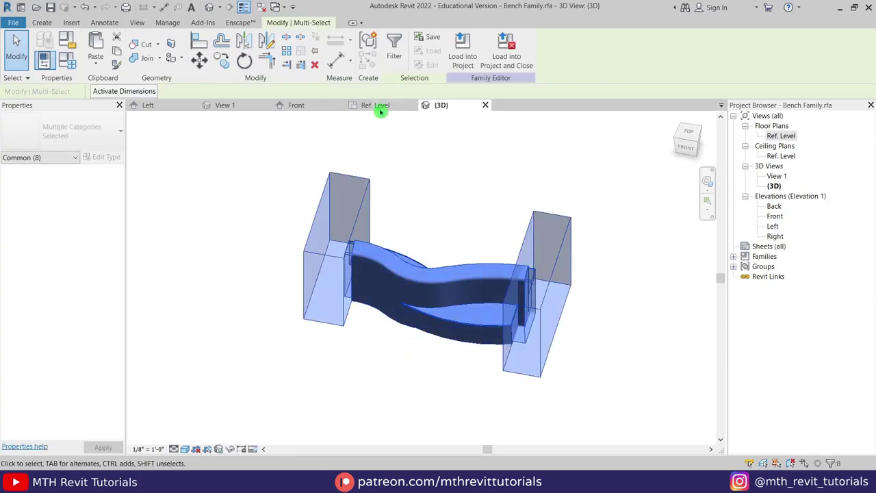
pyautogui.click(394, 51)
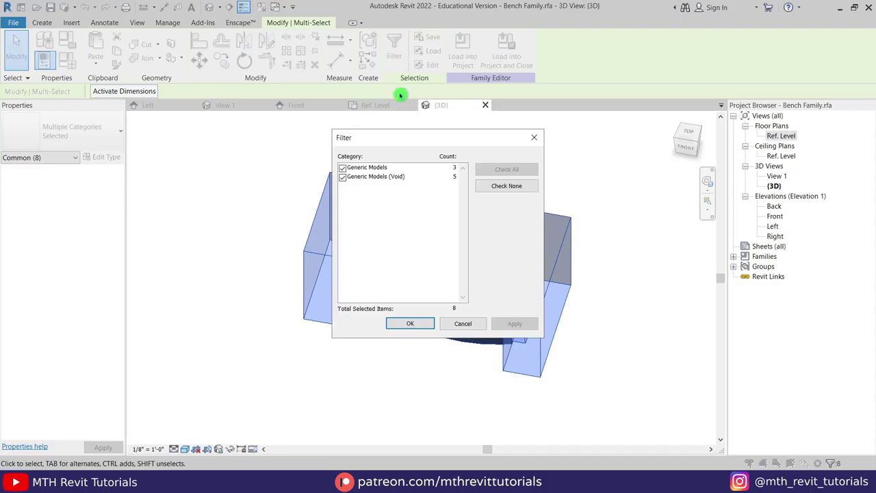
pyautogui.click(343, 177)
pyautogui.click(408, 324)
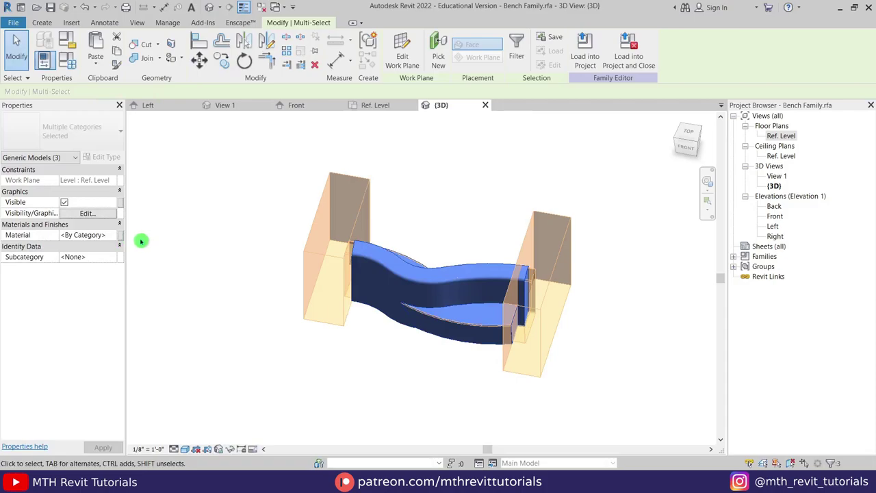
# Associate the solids' material with a new type-based family parameter named "Main - Mat" under Materials and Finishes
pyautogui.click(122, 235)
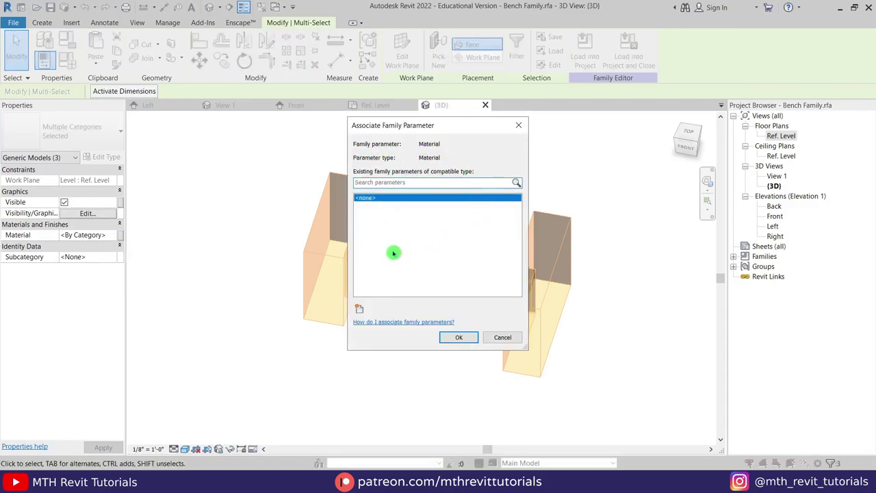
pyautogui.click(360, 311)
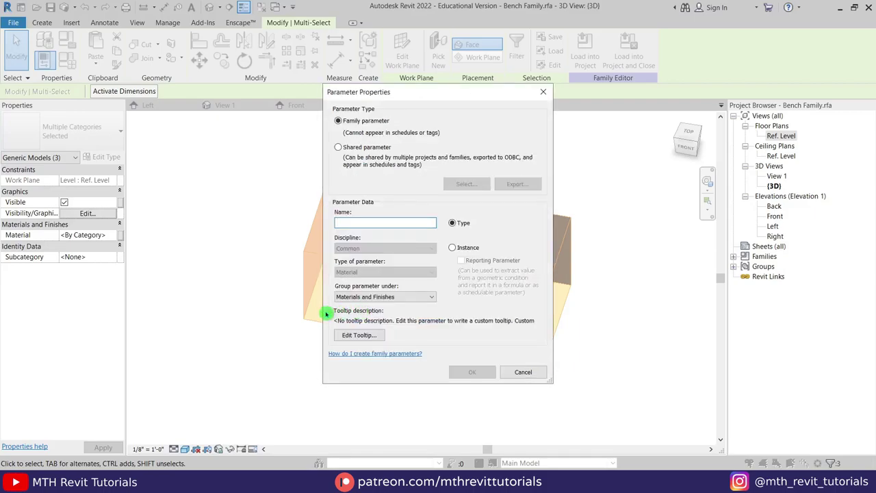
pyautogui.write('Main - Mat')
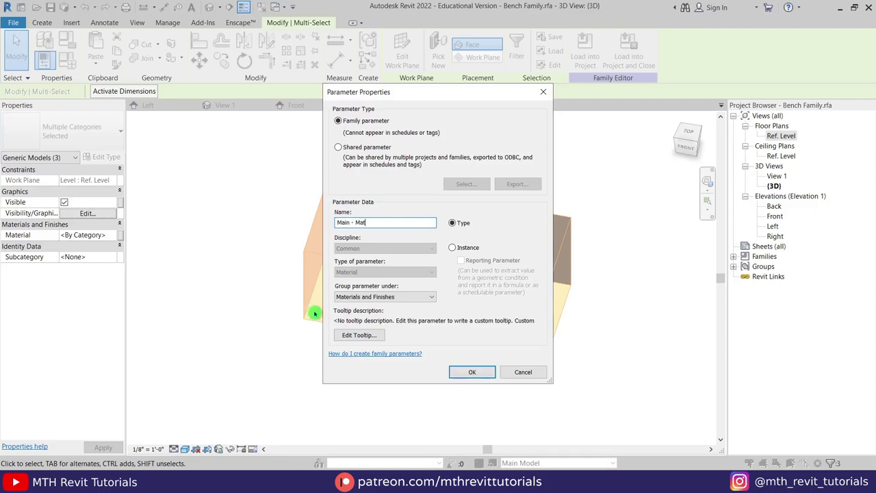
pyautogui.click(454, 376)
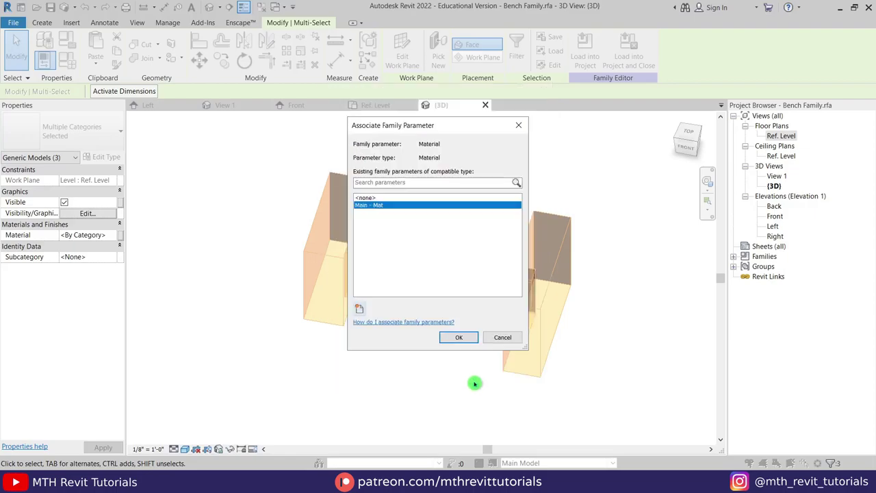
pyautogui.click(460, 337)
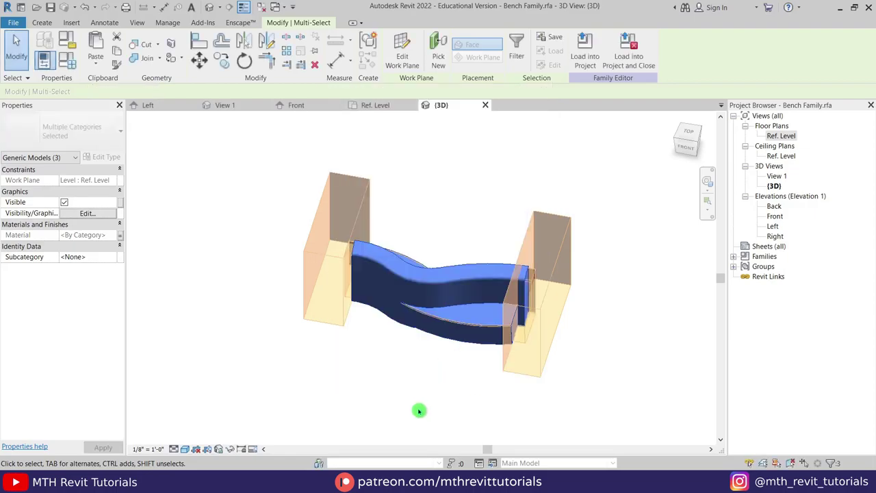
pyautogui.click(419, 409)
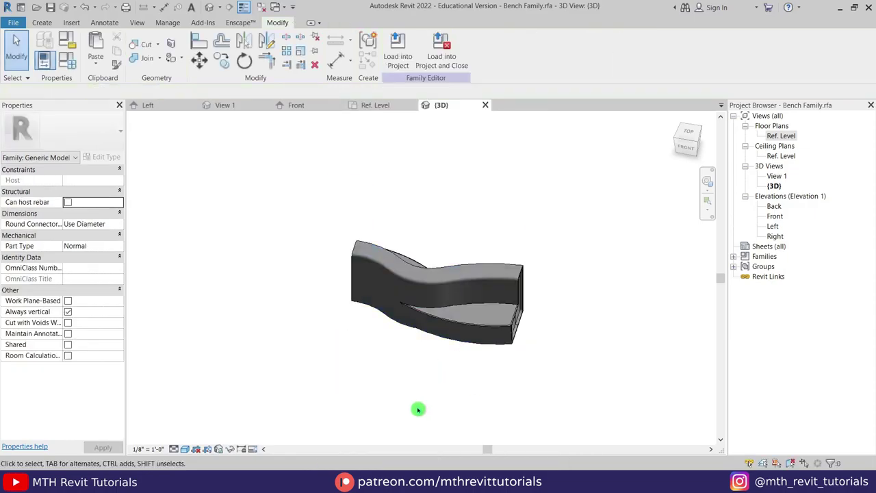
# Create a new material in the Material Browser and rename it "Bench Material"
pyautogui.click(173, 26)
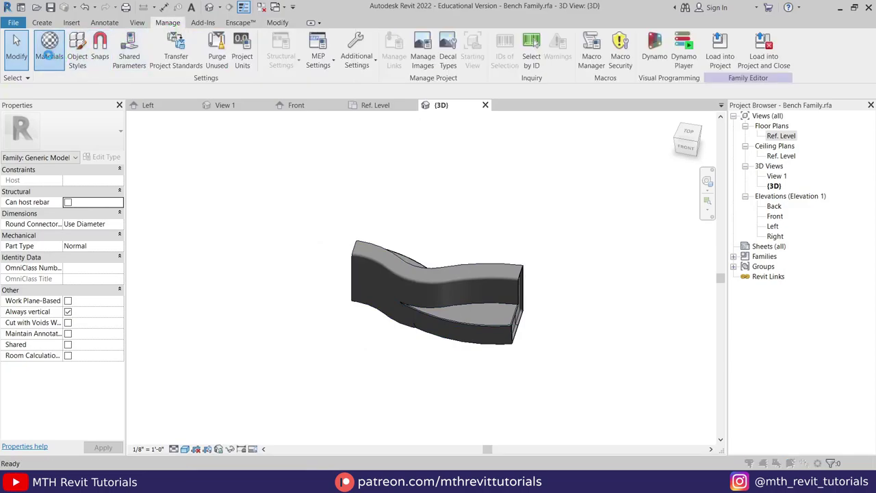
pyautogui.click(48, 58)
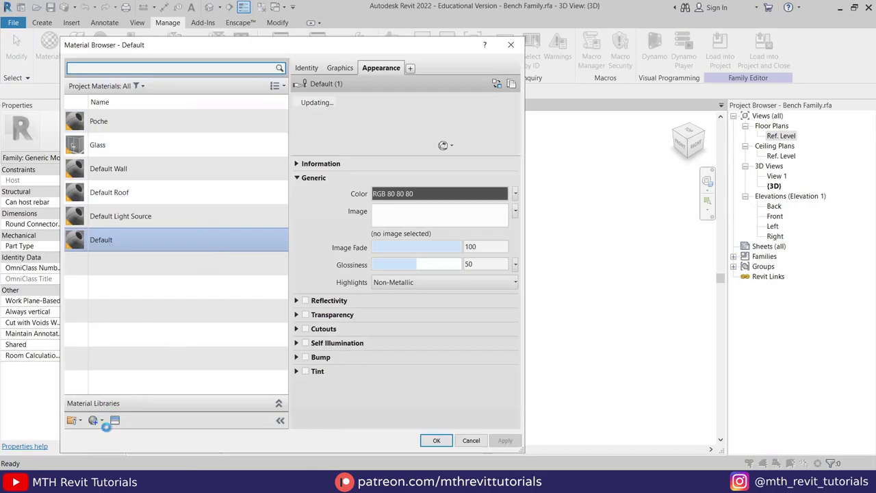
pyautogui.click(93, 420)
pyautogui.click(103, 435)
pyautogui.rightClick(133, 219)
pyautogui.click(158, 250)
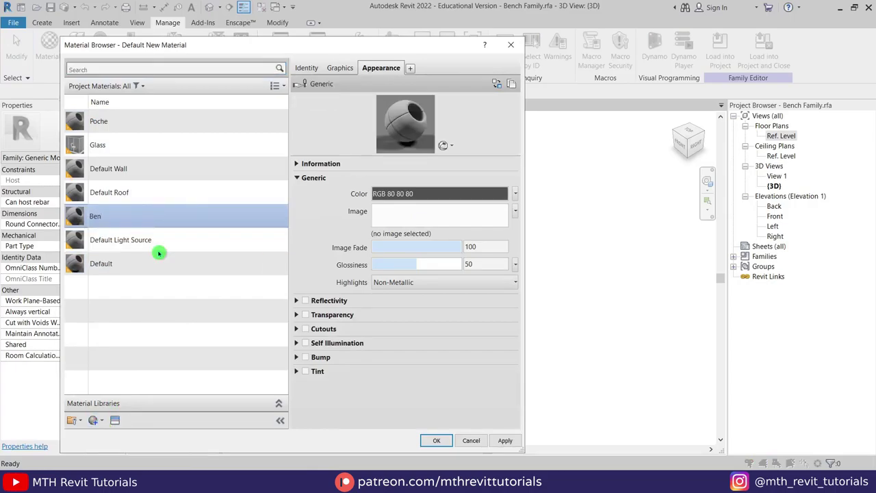
pyautogui.write('Bench Material')
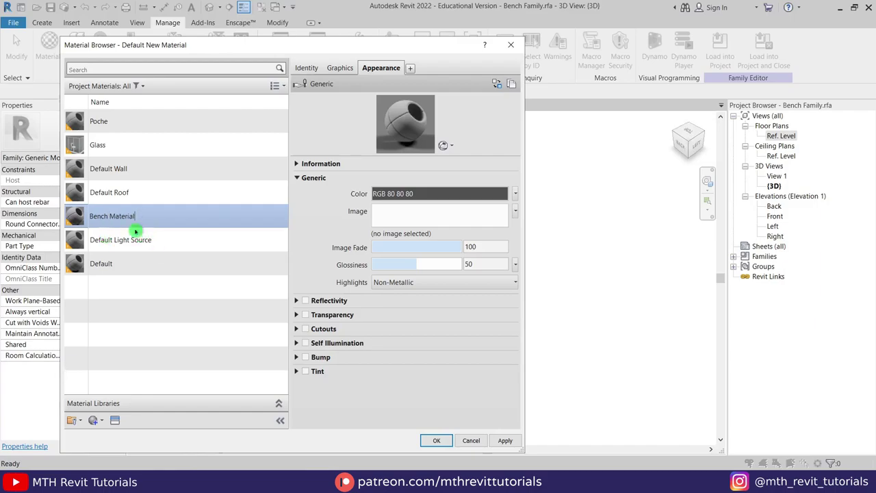
# Replace Bench Material's appearance with Aluminum - Anodized Rough (Grey) from the Metal category of the Appearance Library
pyautogui.click(115, 421)
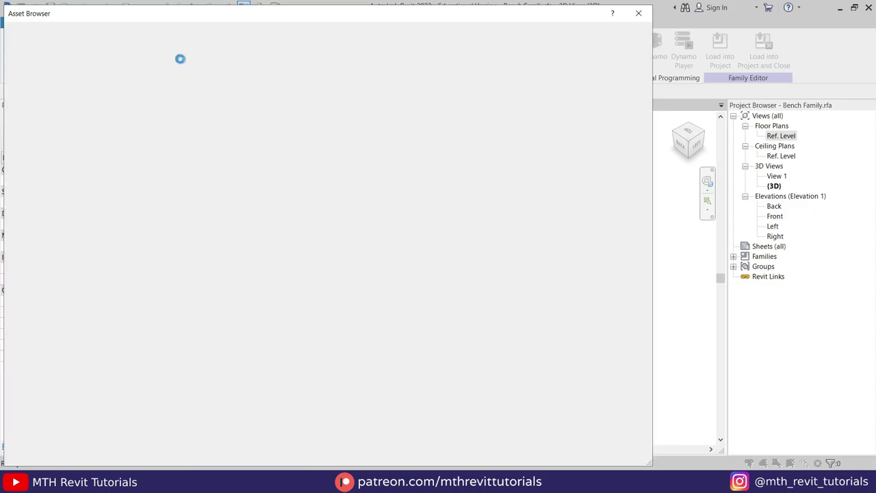
pyautogui.scroll(-10, 235, 107)
pyautogui.click(10, 94)
pyautogui.click(7, 94)
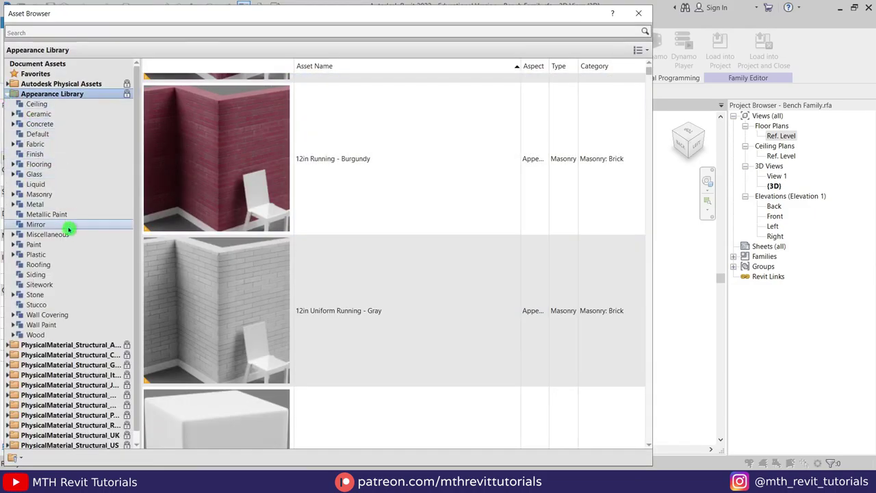
pyautogui.click(34, 204)
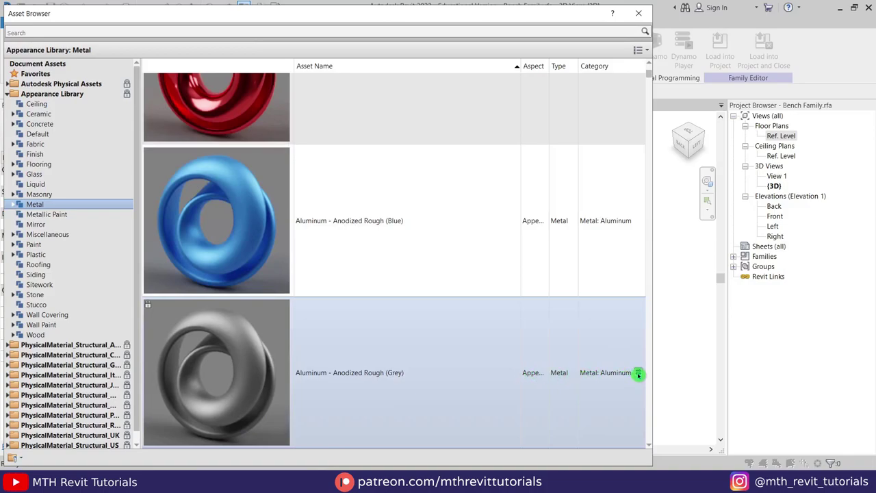
pyautogui.click(639, 13)
# Create another new material and rename it "Bench LED"
pyautogui.click(99, 420)
pyautogui.click(101, 435)
pyautogui.rightClick(147, 217)
pyautogui.click(164, 240)
pyautogui.write('Bench LED')
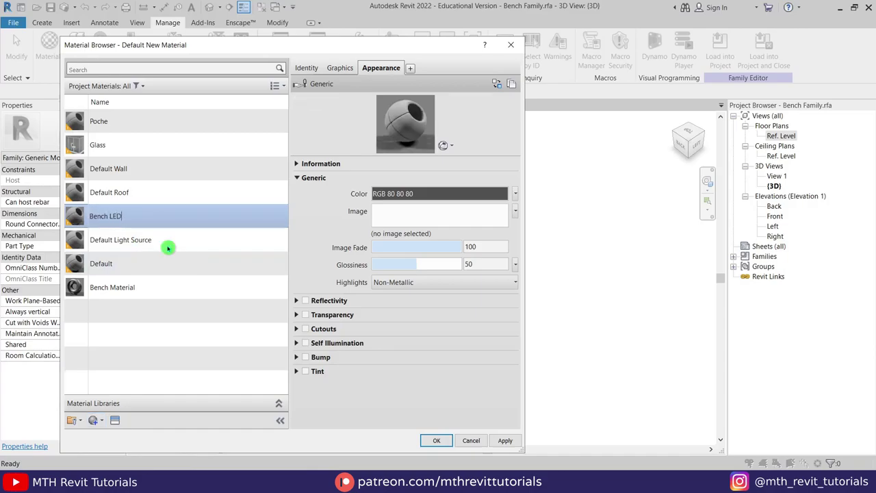
# Replace Bench LED's appearance with Luminous - Translucent Orange from the Glass category of the Appearance Library
pyautogui.click(117, 420)
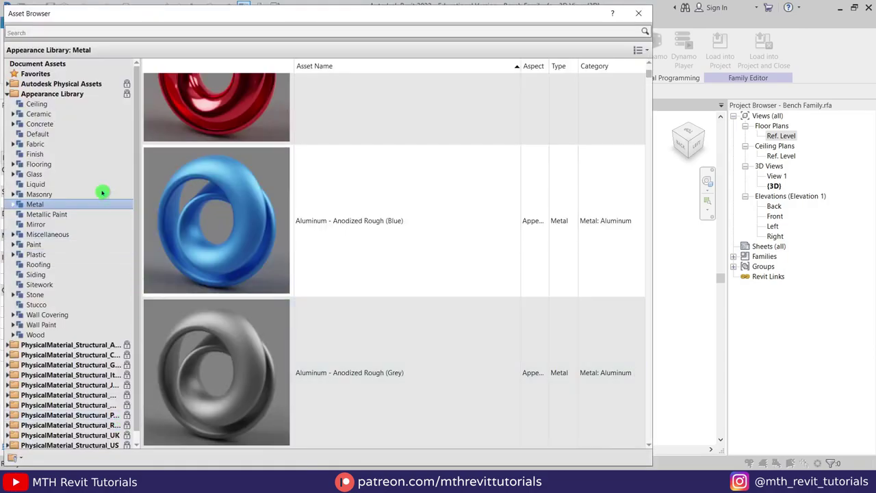
pyautogui.click(39, 175)
pyautogui.scroll(-10, 489, 204)
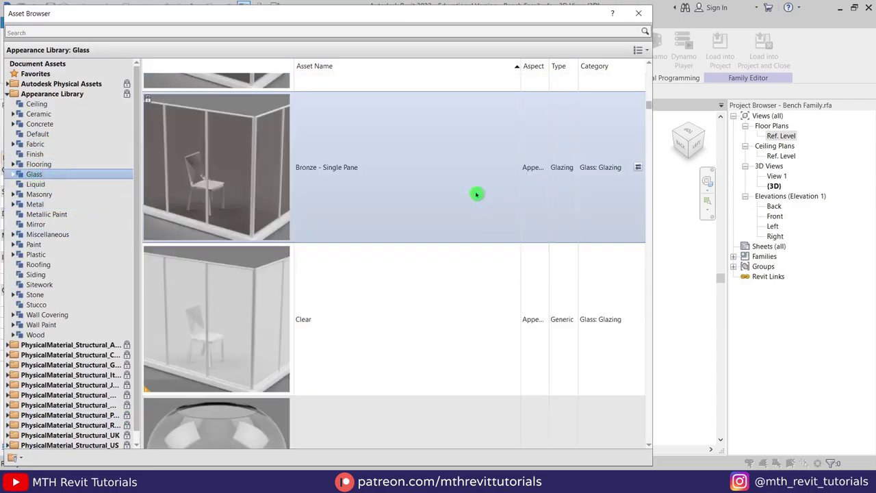
pyautogui.scroll(-15, 518, 207)
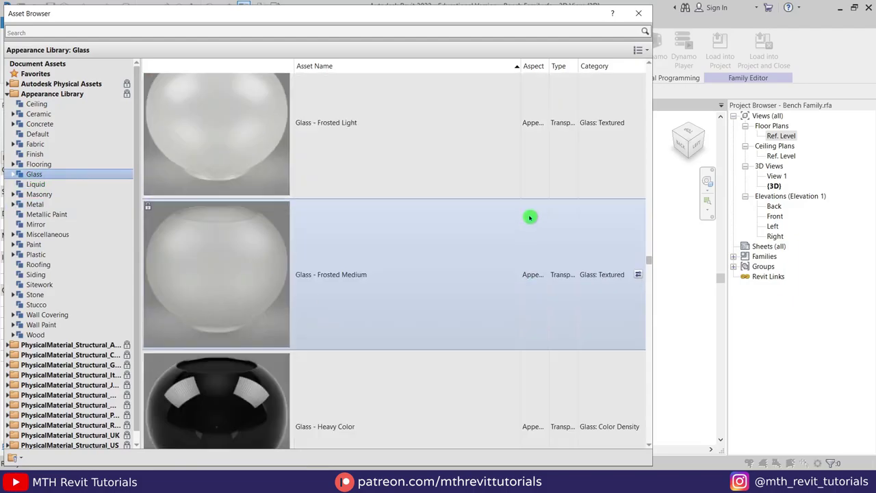
pyautogui.scroll(-8, 523, 235)
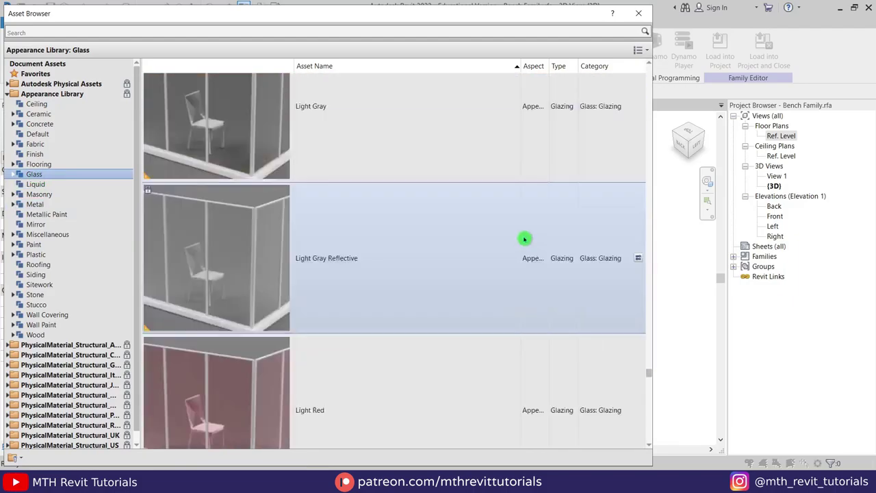
pyautogui.scroll(-5, 495, 259)
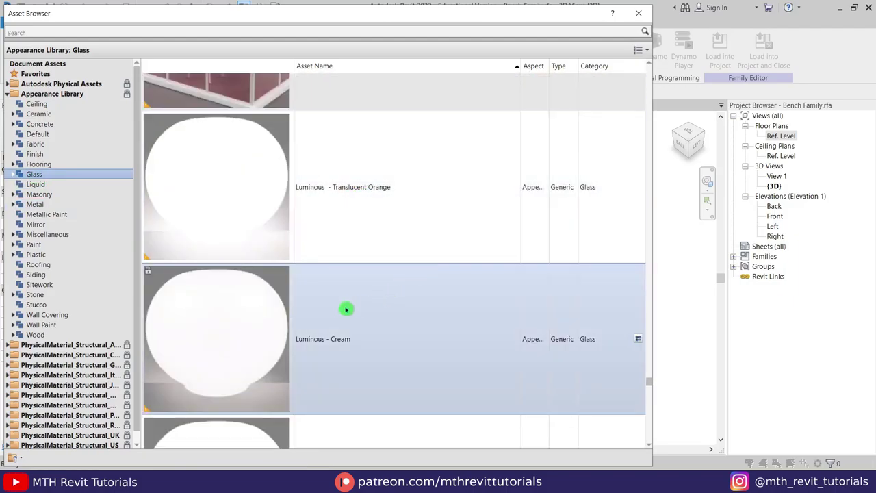
pyautogui.click(288, 279)
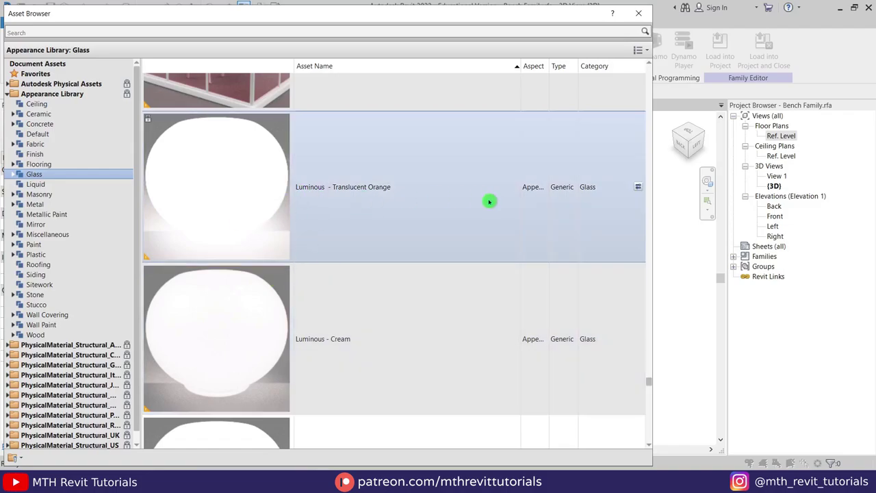
pyautogui.click(639, 190)
pyautogui.click(639, 13)
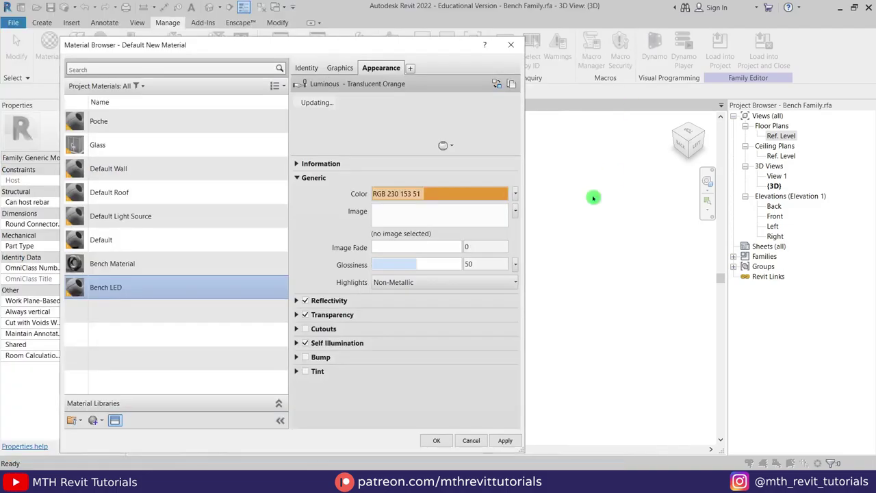
# Set the Bench LED appearance color to RGB 227 143 30 and save the material changes
pyautogui.click(413, 194)
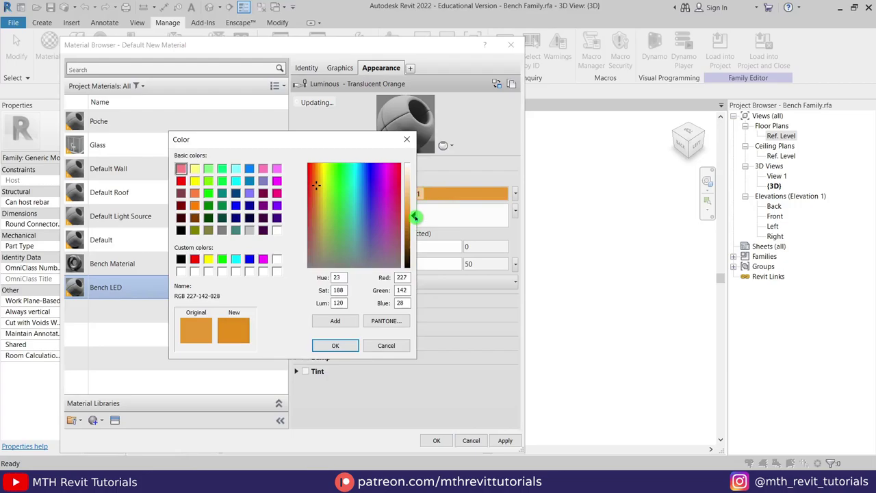
pyautogui.moveTo(414, 217); pyautogui.dragTo(414, 215)
pyautogui.click(347, 349)
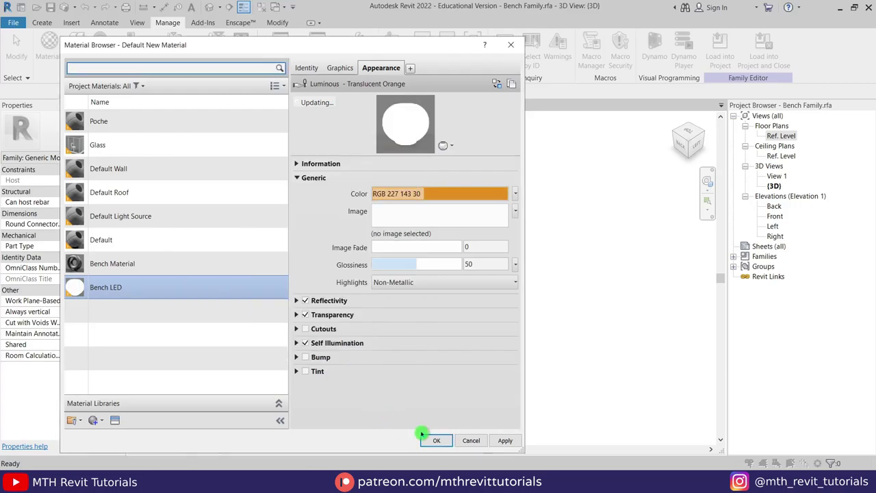
pyautogui.click(436, 442)
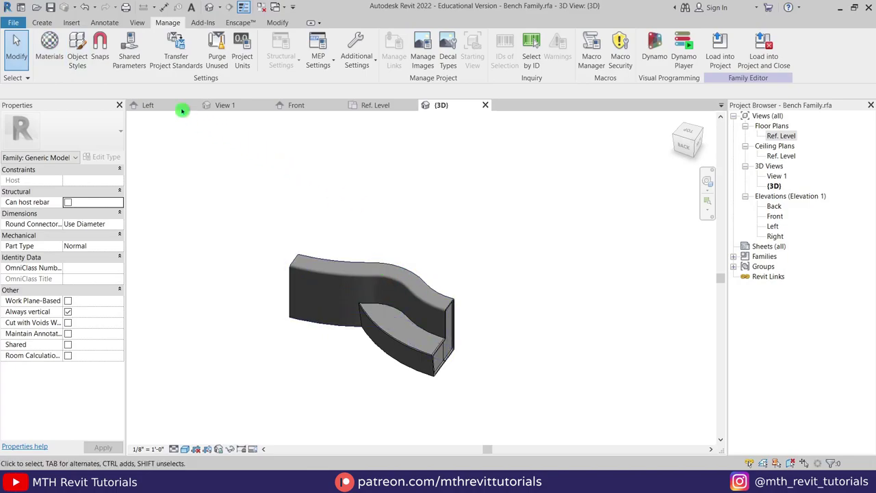
# Assign Bench Material as the value of the Main Mat parameter in the family types
pyautogui.click(47, 25)
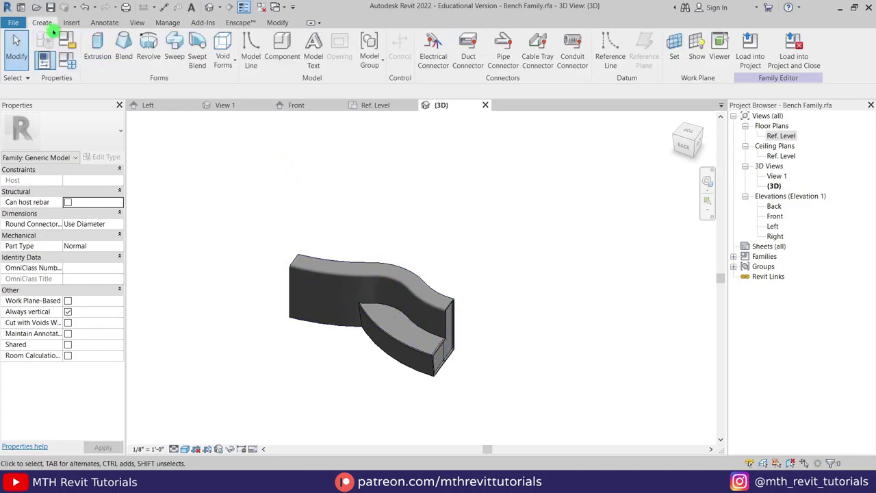
pyautogui.click(73, 64)
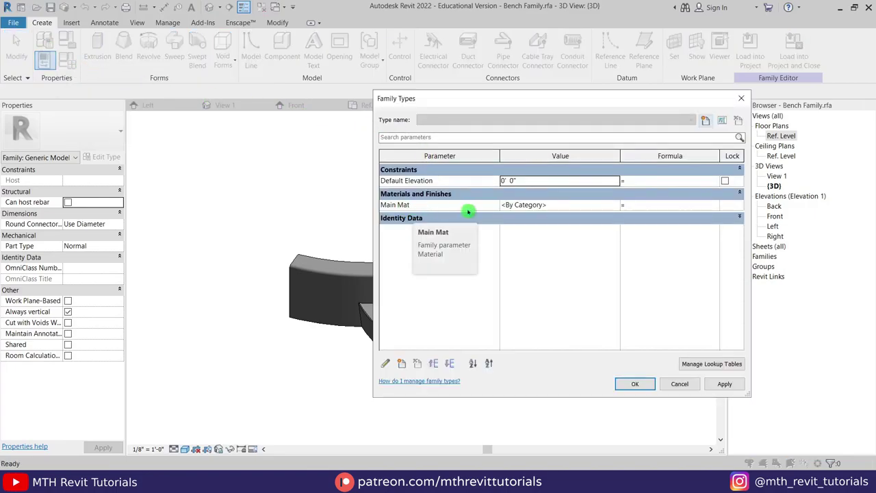
pyautogui.click(571, 208)
pyautogui.click(616, 206)
pyautogui.click(157, 268)
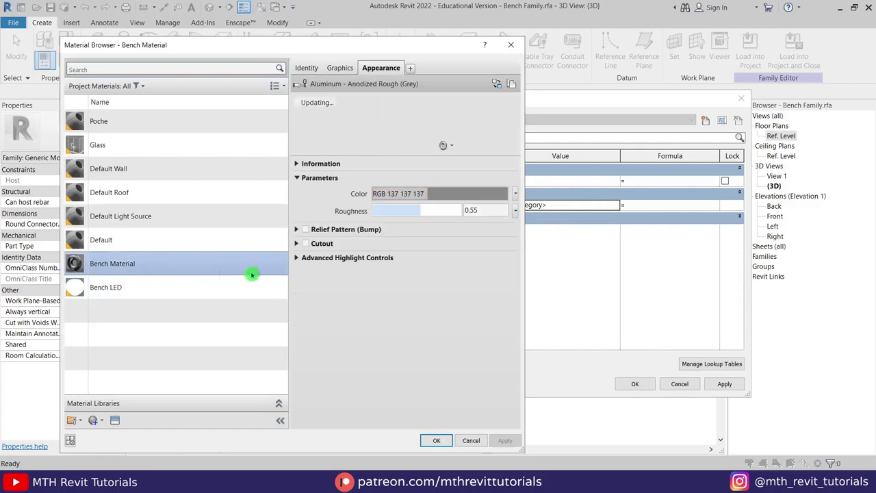
pyautogui.click(437, 440)
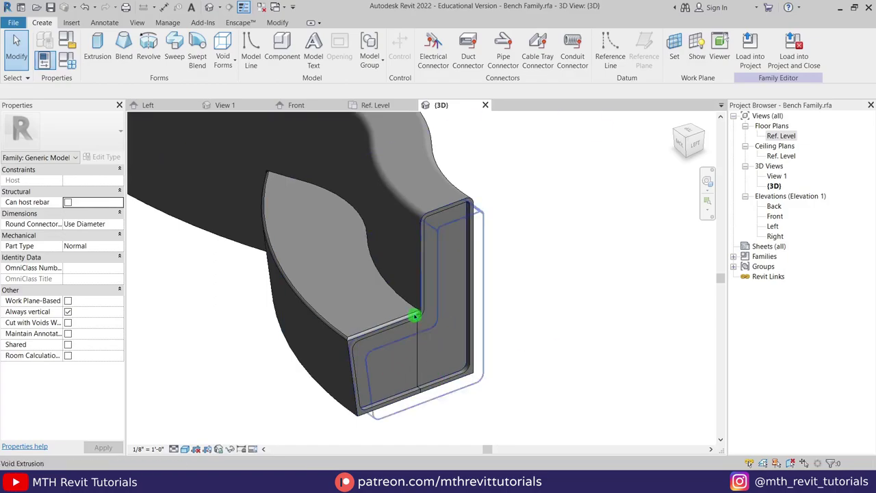
# Paint the recessed end faces of the bench with the Bench LED material
pyautogui.scroll(3, 425, 343)
pyautogui.moveTo(422, 341); pyautogui.dragTo(427, 363, button='middle')
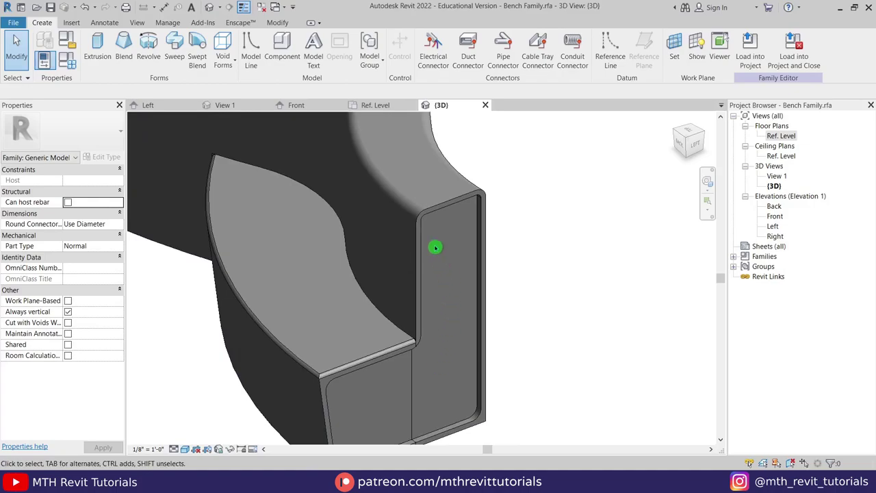
pyautogui.click(286, 26)
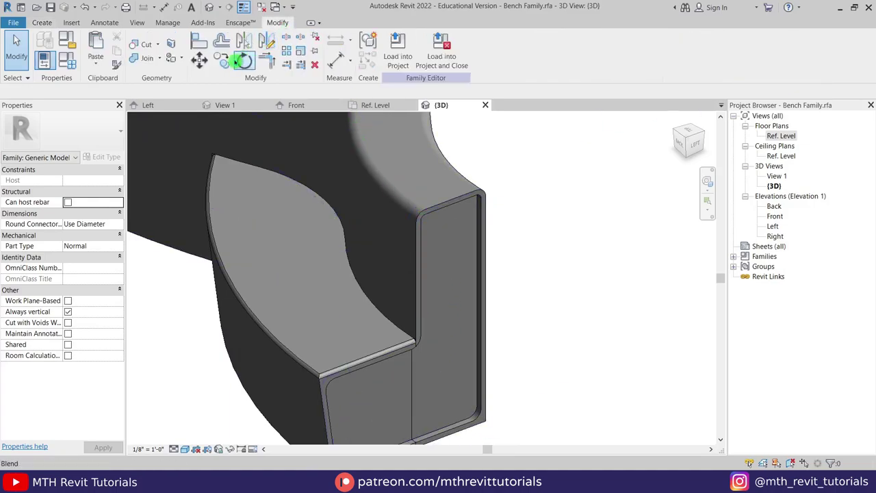
pyautogui.click(173, 61)
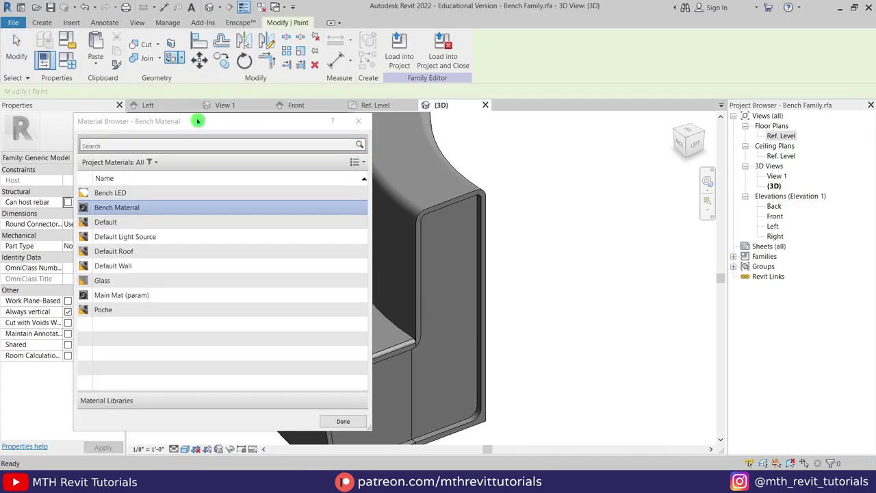
pyautogui.click(117, 193)
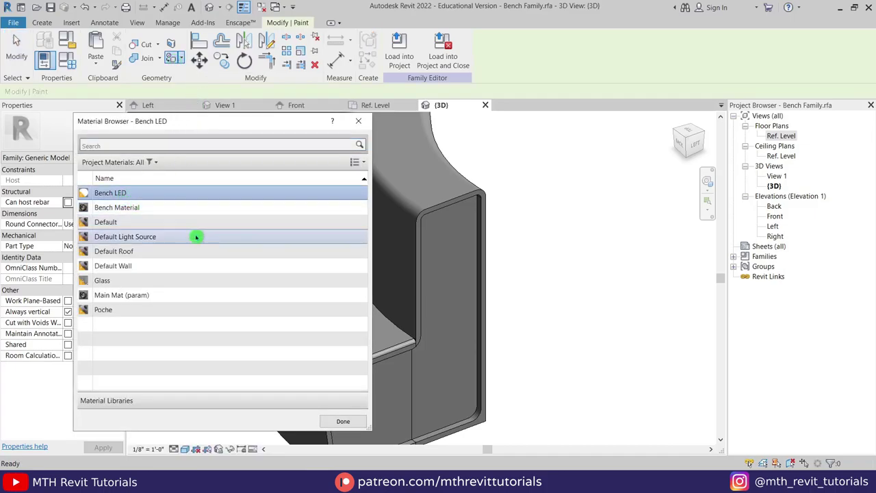
pyautogui.keyDown('shift'); pyautogui.moveTo(490, 295); pyautogui.dragTo(478, 249, button='middle'); pyautogui.keyUp('shift')
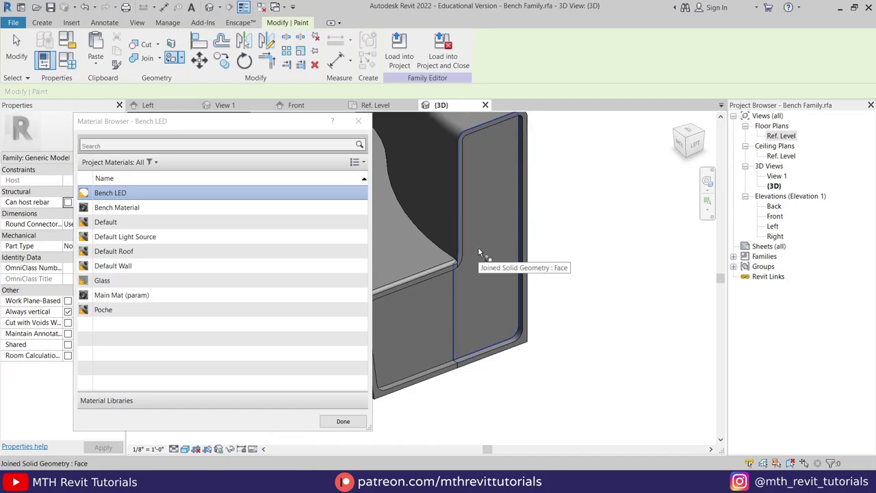
pyautogui.scroll(-3, 552, 291)
pyautogui.keyDown('shift'); pyautogui.moveTo(521, 278); pyautogui.dragTo(419, 348, button='middle'); pyautogui.keyUp('shift')
pyautogui.scroll(3, 406, 363)
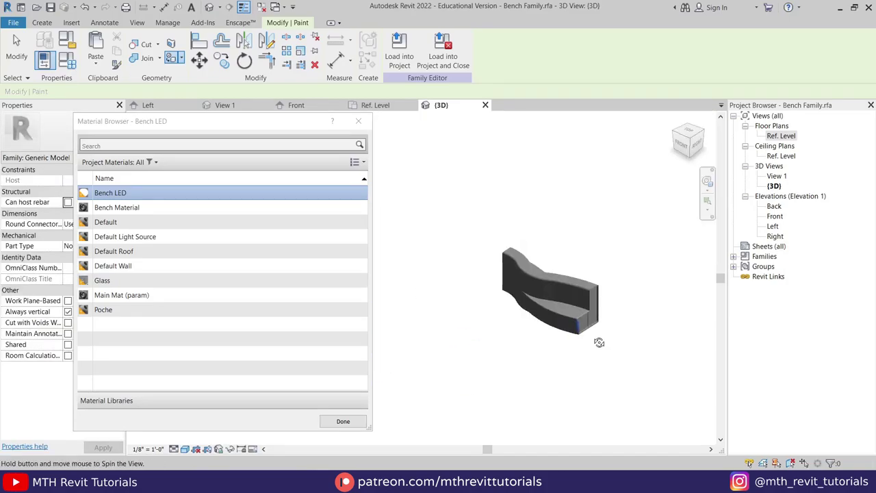
pyautogui.click(357, 124)
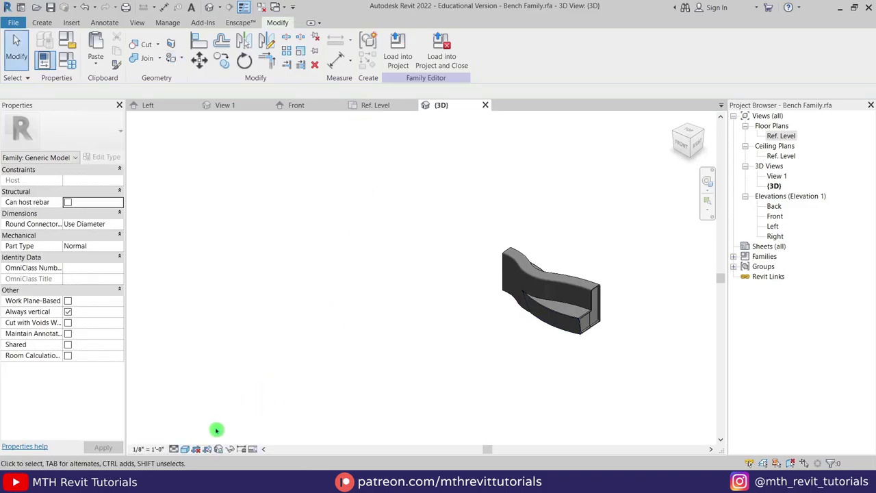
# Change the 3D view's visual style and examine the bench's materials from both ends
pyautogui.click(186, 449)
pyautogui.click(212, 437)
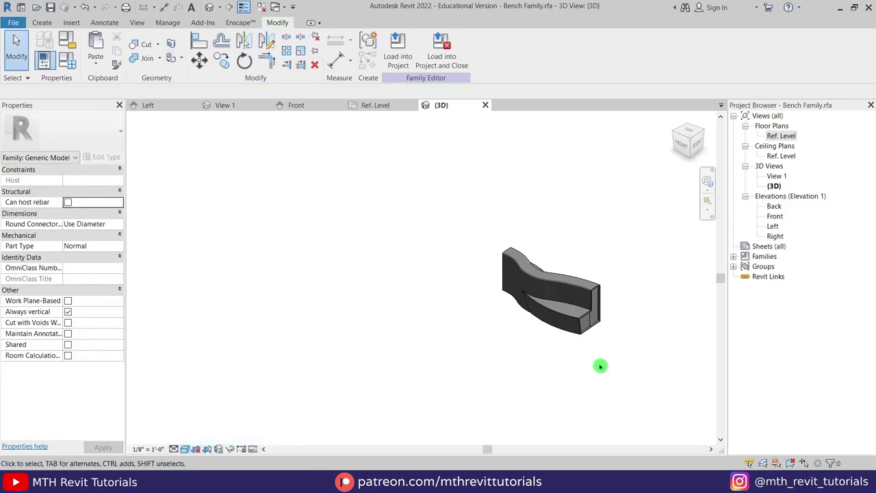
pyautogui.scroll(5, 593, 316)
pyautogui.moveTo(669, 325); pyautogui.dragTo(603, 324, button='middle')
pyautogui.keyDown('shift'); pyautogui.moveTo(603, 324); pyautogui.dragTo(568, 245, button='middle'); pyautogui.keyUp('shift')
pyautogui.scroll(-3, 370, 294)
pyautogui.keyDown('shift'); pyautogui.moveTo(332, 292); pyautogui.dragTo(524, 301, button='middle'); pyautogui.keyUp('shift')
pyautogui.click(454, 286)
pyautogui.scroll(-3, 454, 287)
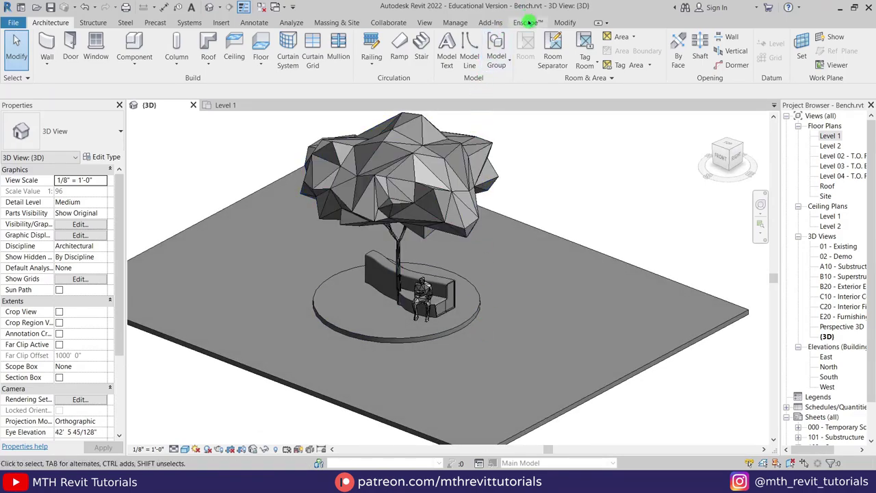
# Start Enscape for the bench project and shift the time of day to dusk to view the LED end of the bench
pyautogui.click(528, 23)
pyautogui.click(15, 58)
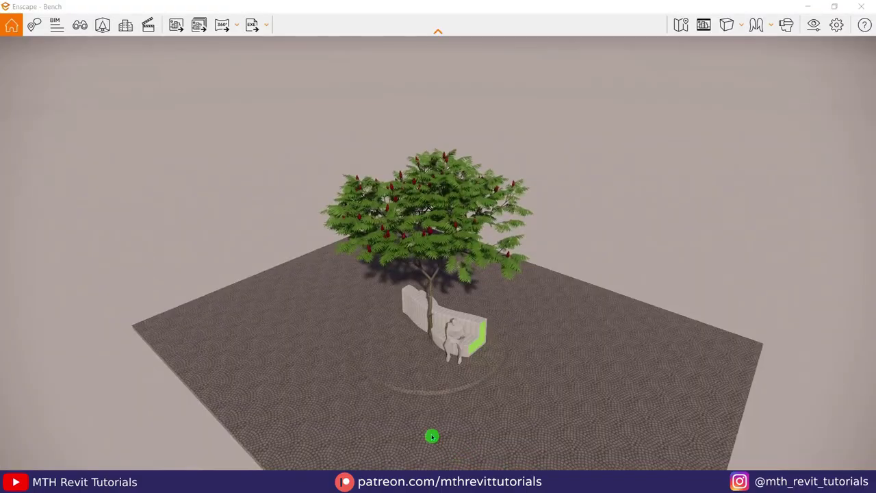
pyautogui.moveTo(432, 434); pyautogui.dragTo(451, 437, button='right')
pyautogui.press('i')
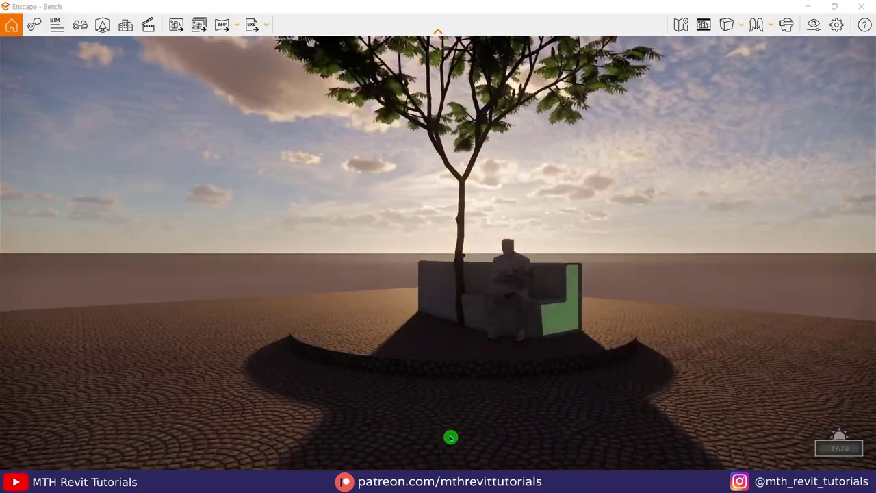
pyautogui.keyDown('shift'); pyautogui.moveTo(450, 436); pyautogui.dragTo(486, 429, button='right'); pyautogui.keyUp('shift')
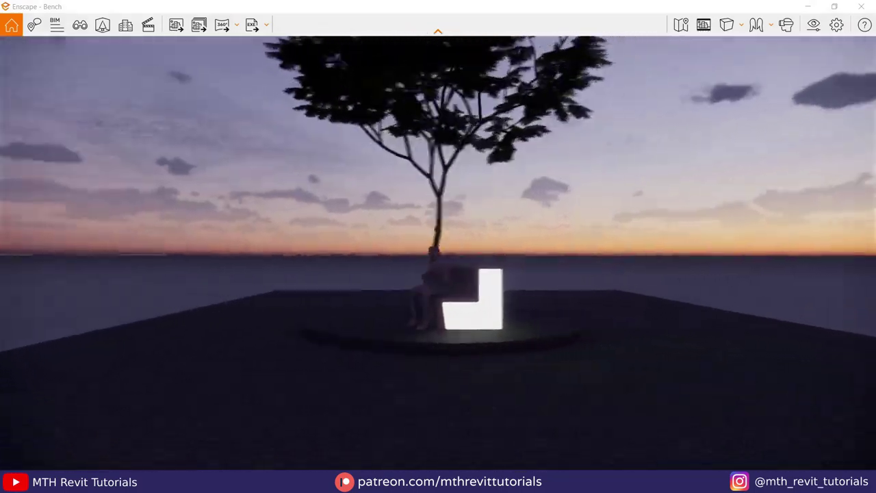
pyautogui.moveTo(739, 373); pyautogui.dragTo(674, 336, button='right')
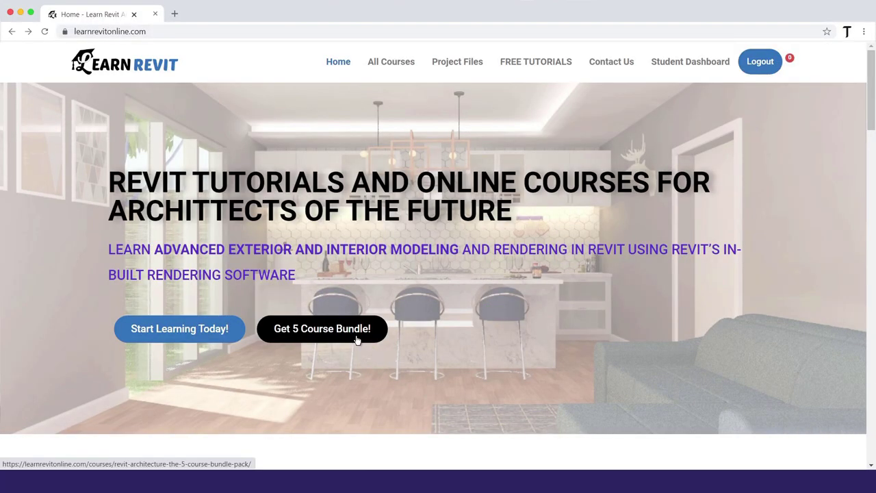
pyautogui.click(358, 337)
pyautogui.click(628, 303)
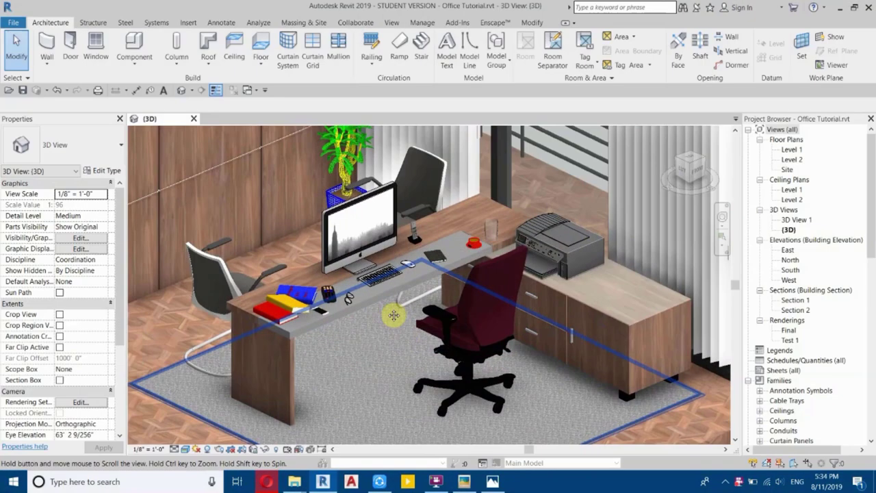
pyautogui.click(664, 369)
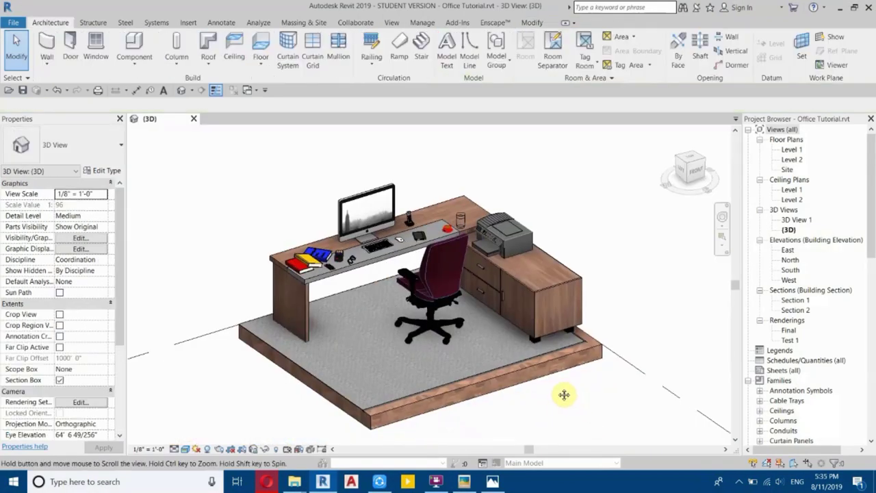
pyautogui.scroll(3, 372, 251)
pyautogui.scroll(3, 618, 348)
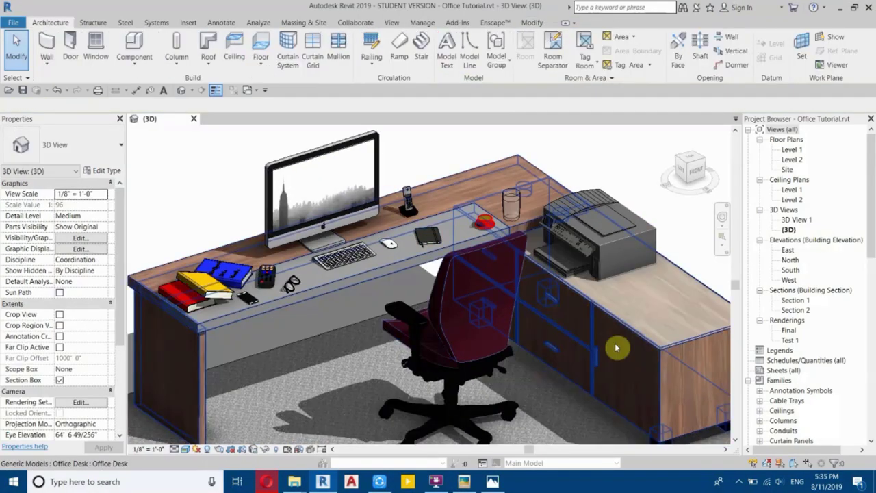